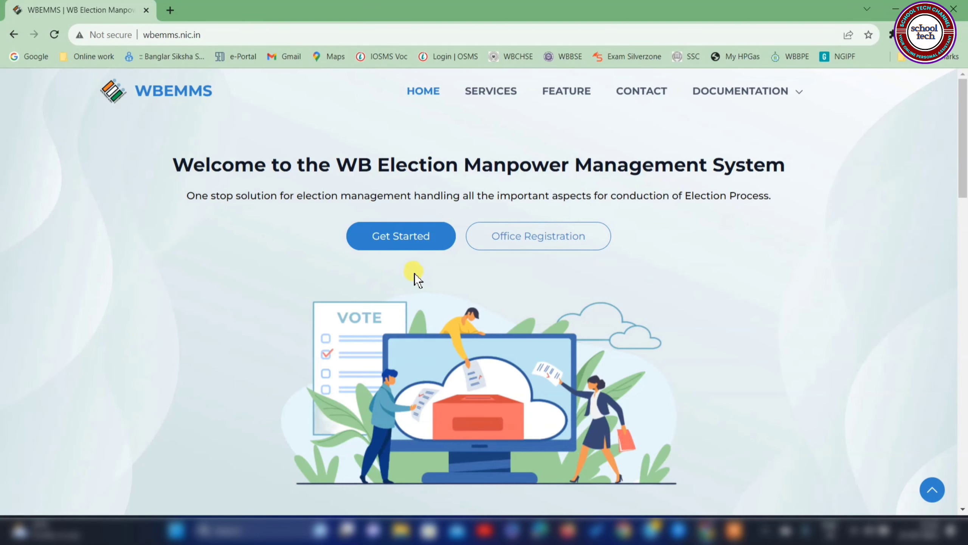
Log in to the election portal with the account e-mail, password and captcha answer, and open the list of registered offices.
left_click(397, 243)
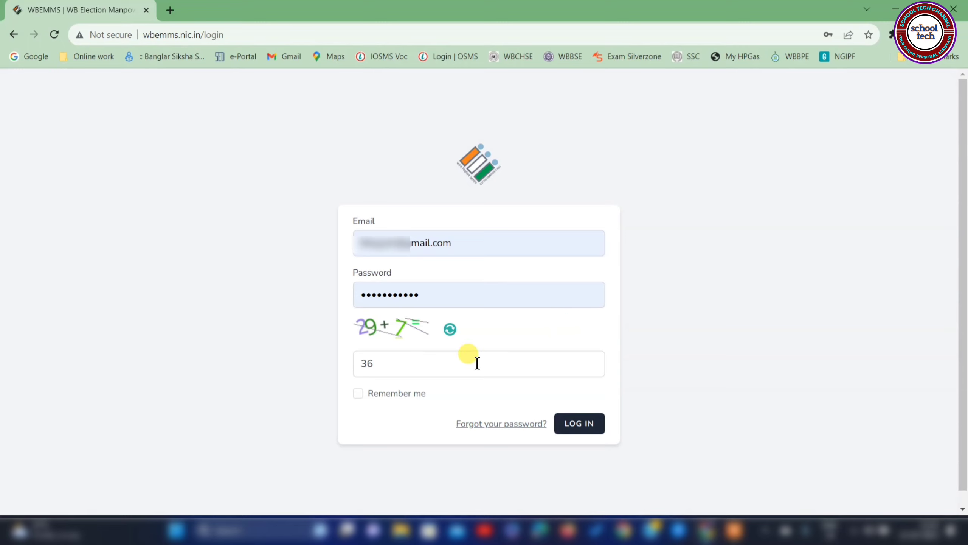
left_click(580, 422)
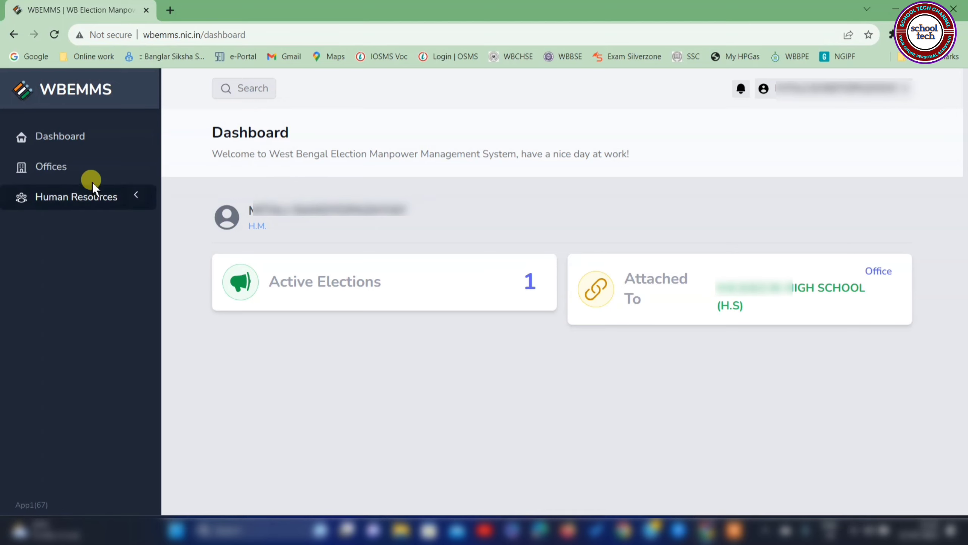
left_click(51, 168)
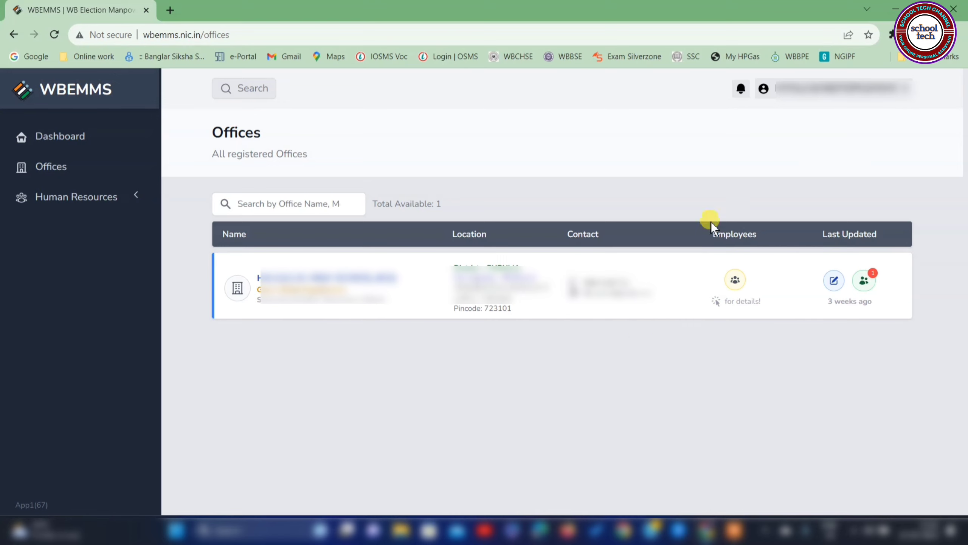
Open the school's office record for editing, check it down to the contact information, and save it.
left_click(834, 283)
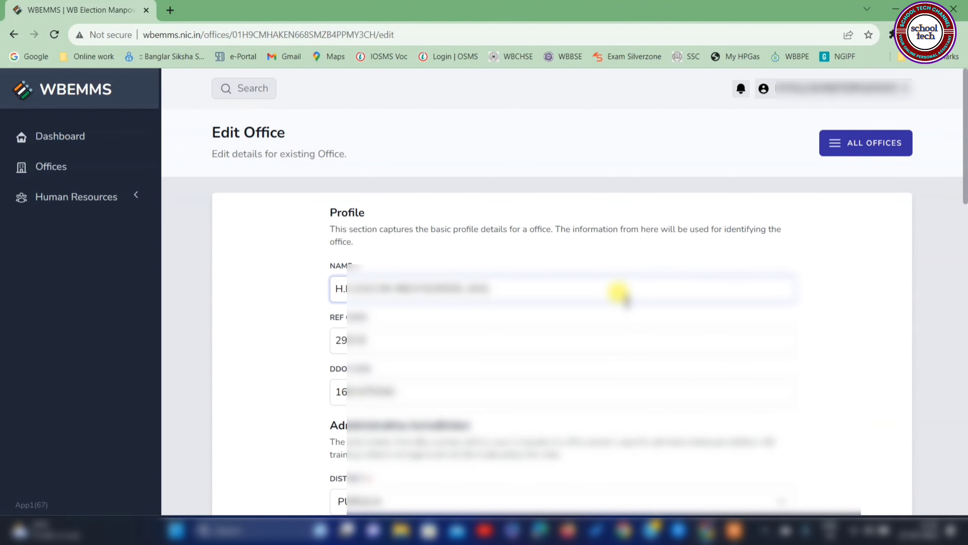
scroll(626, 299, "down", 15)
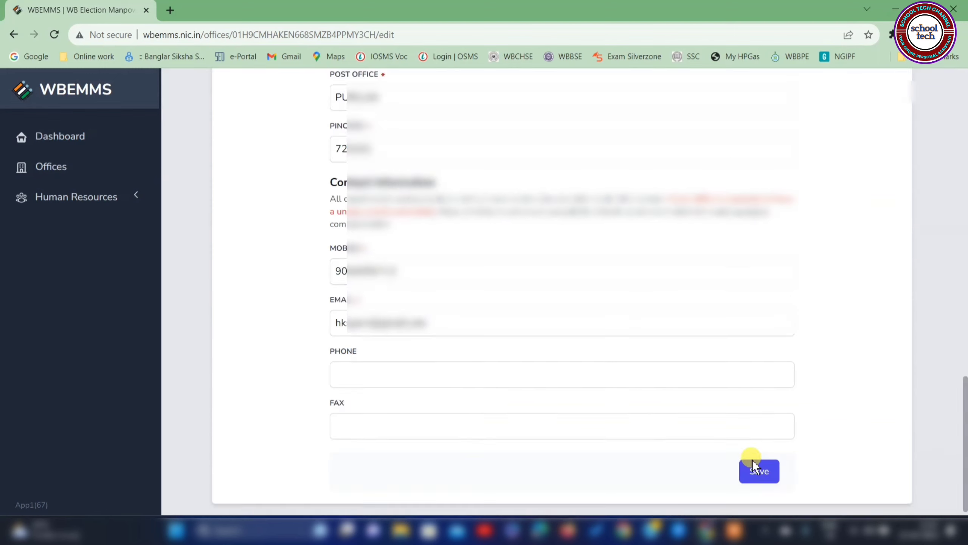
left_click(770, 480)
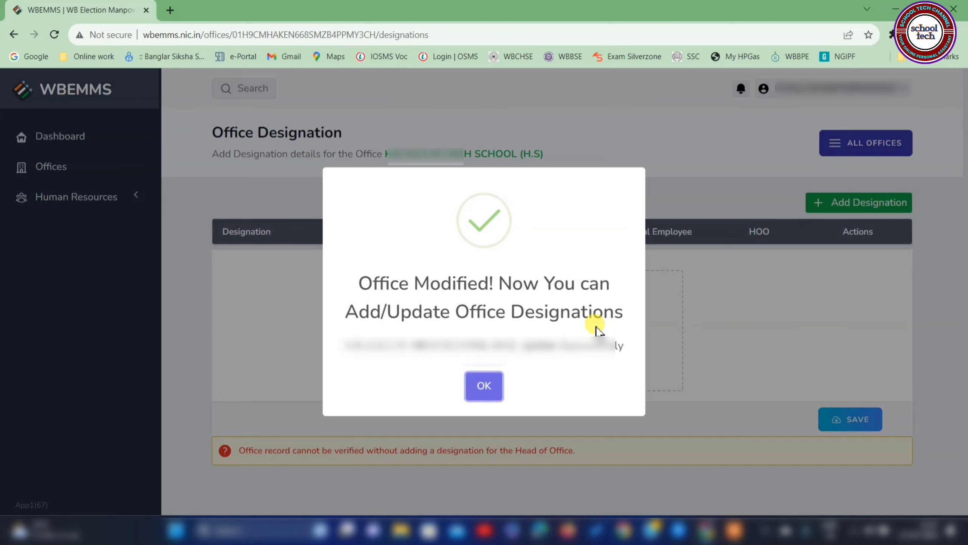
left_click(484, 386)
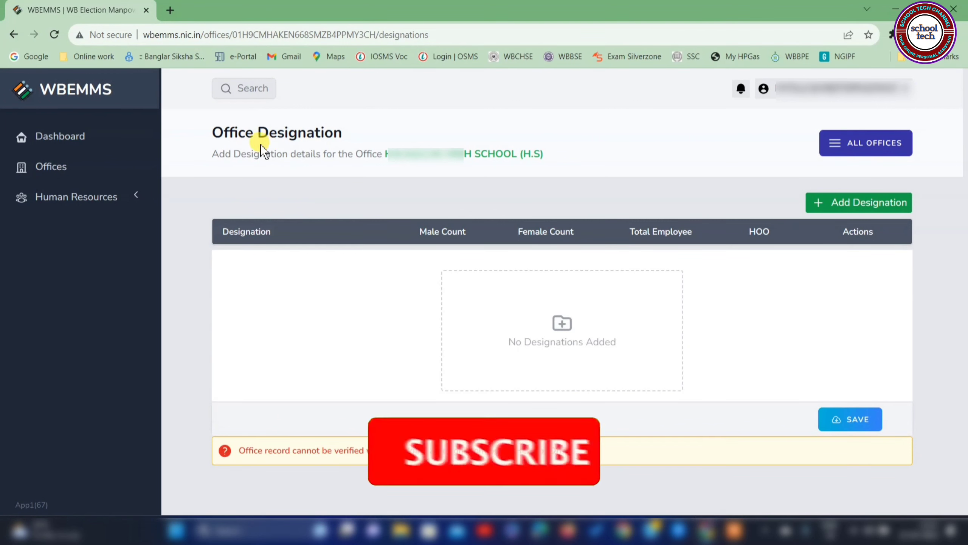
Add the designation HEADMISTRESS with a female count of 1 and HOO set to Yes.
left_click(841, 211)
left_click(248, 281)
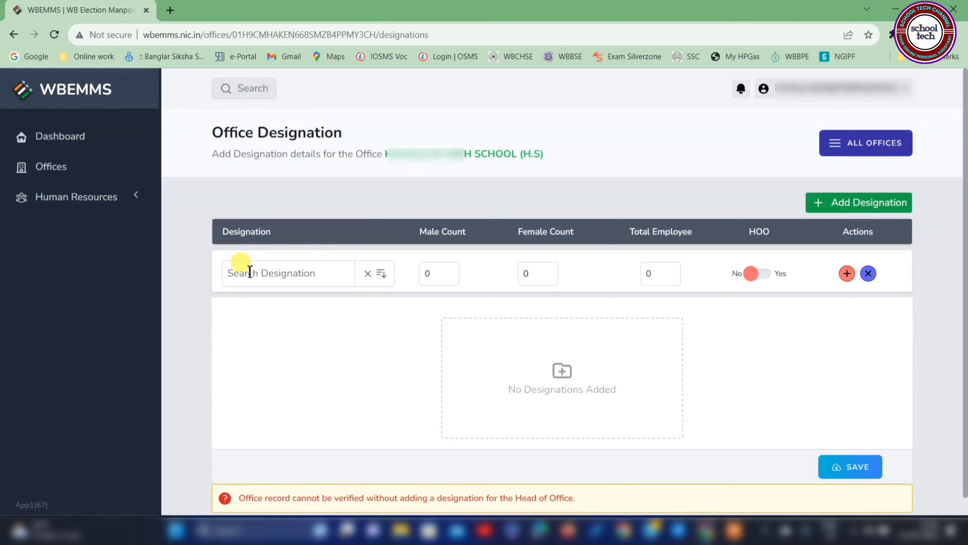
left_click(250, 272)
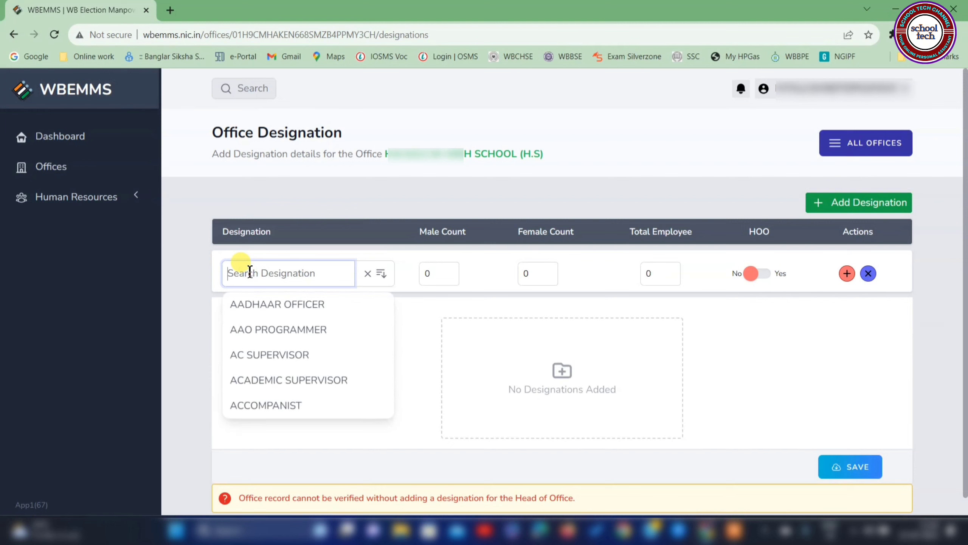
type("HEADMISTRESS")
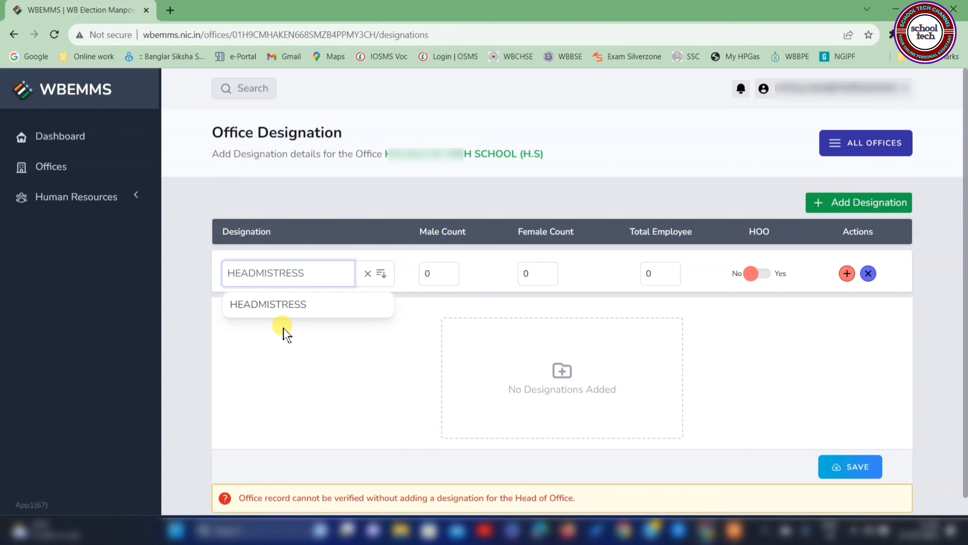
left_click(281, 304)
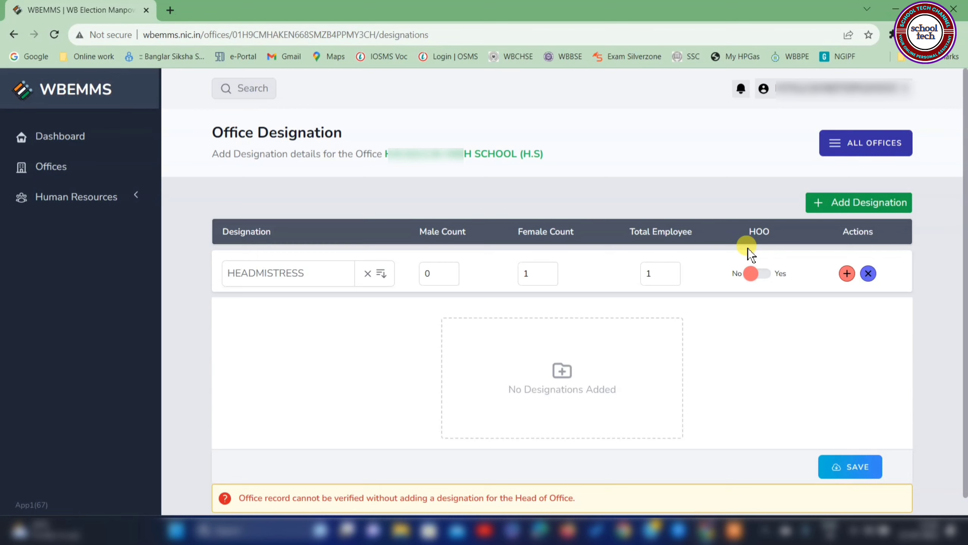
left_click(761, 277)
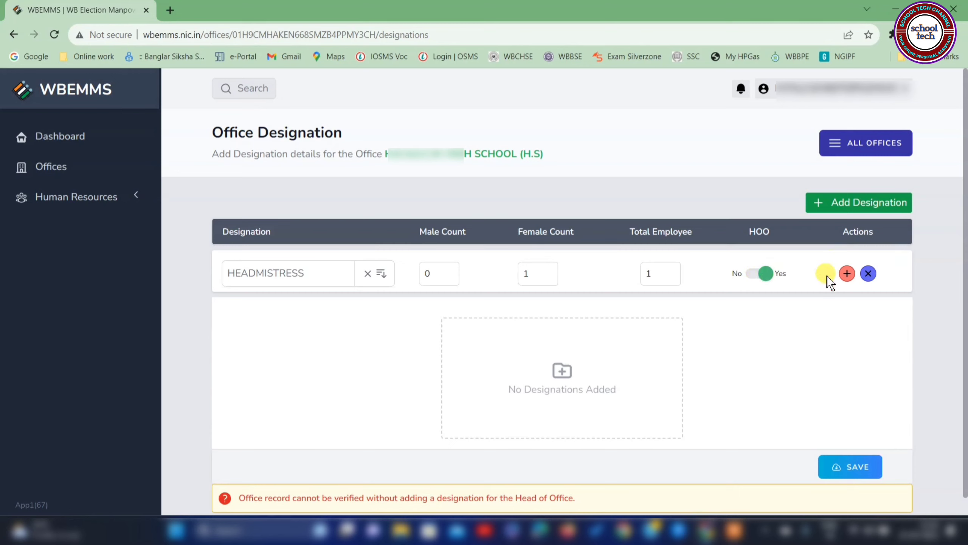
left_click(846, 273)
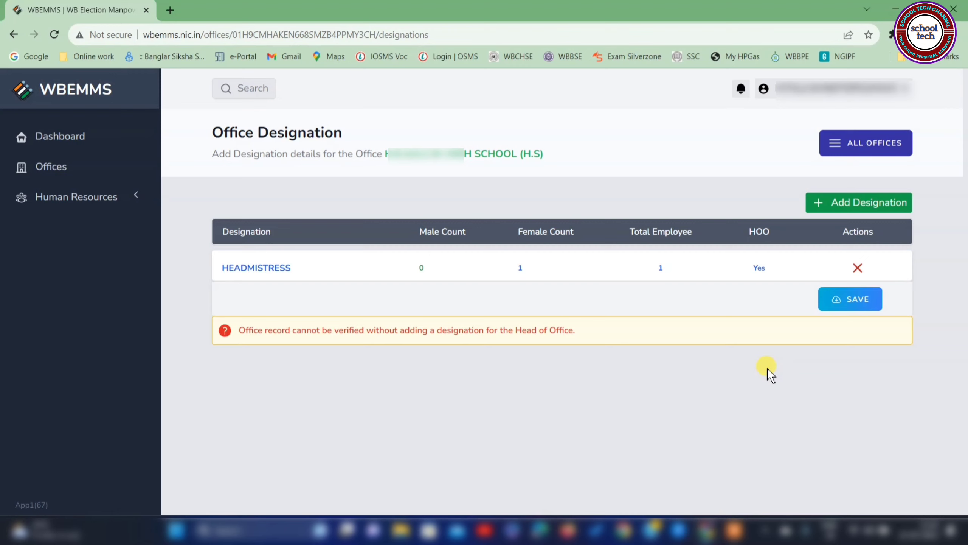
Add the designation ASSISTANT HEAD MASTER with a male count of 1 and HOO left at No.
left_click(853, 213)
left_click(278, 273)
type("a")
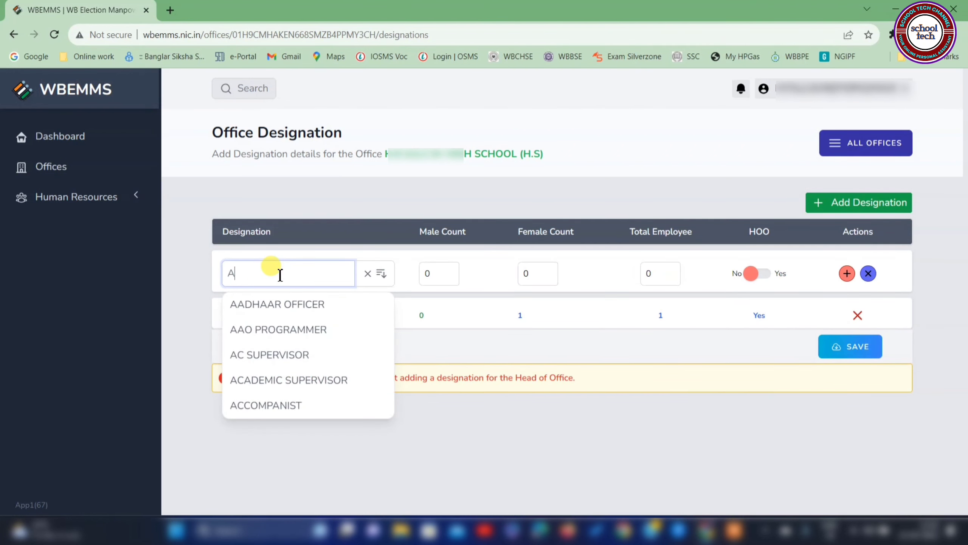
left_click(326, 332)
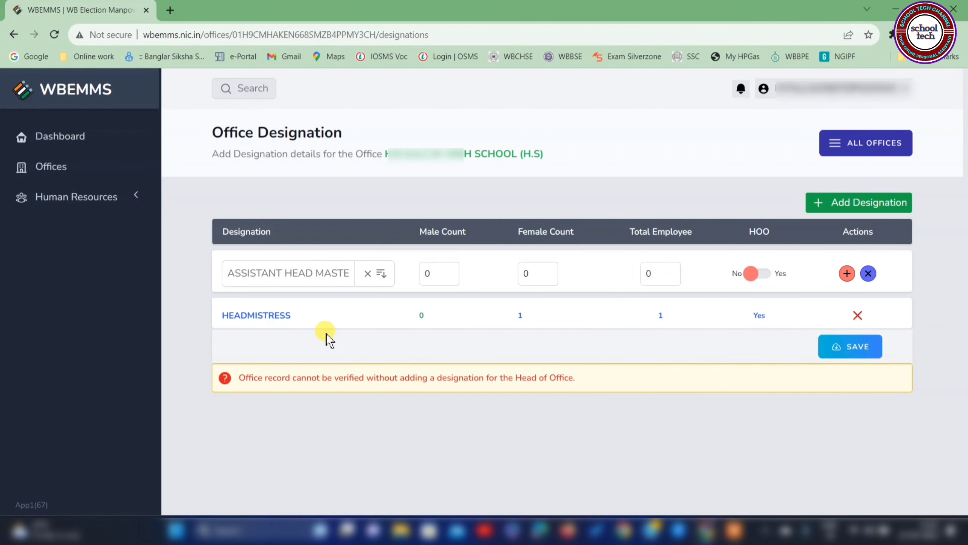
left_click(449, 271)
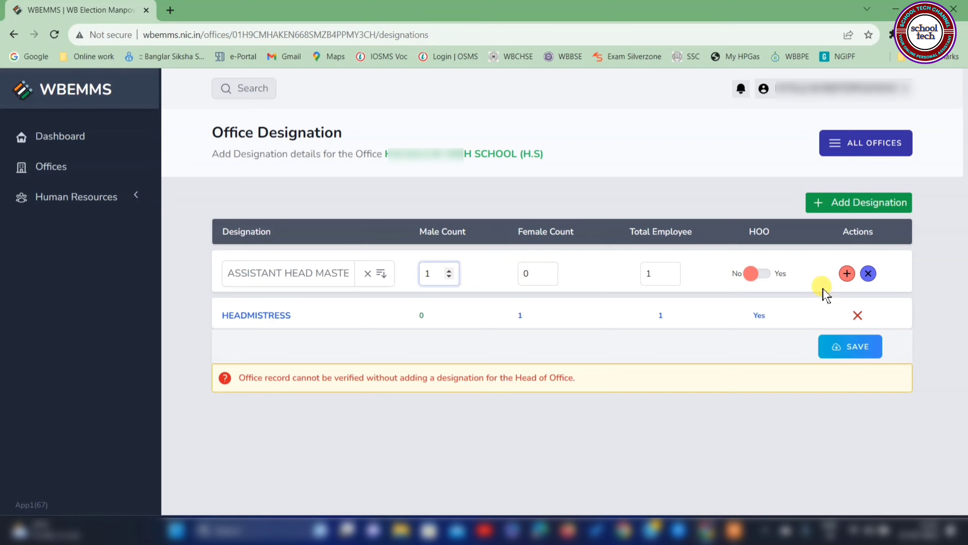
left_click(847, 273)
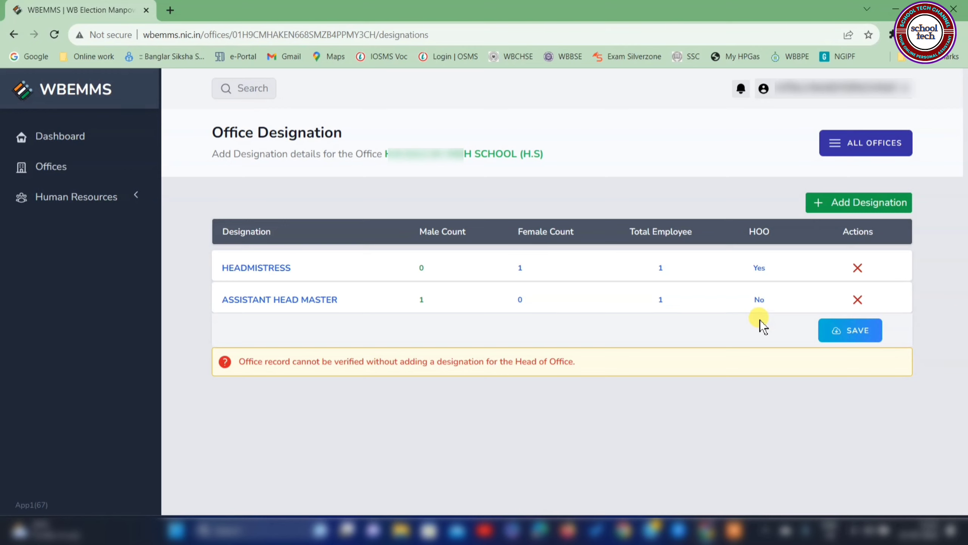
Add the designation ASSISTANT TEACHER with a male count of 29 and a female count of 5.
left_click(828, 212)
left_click(293, 274)
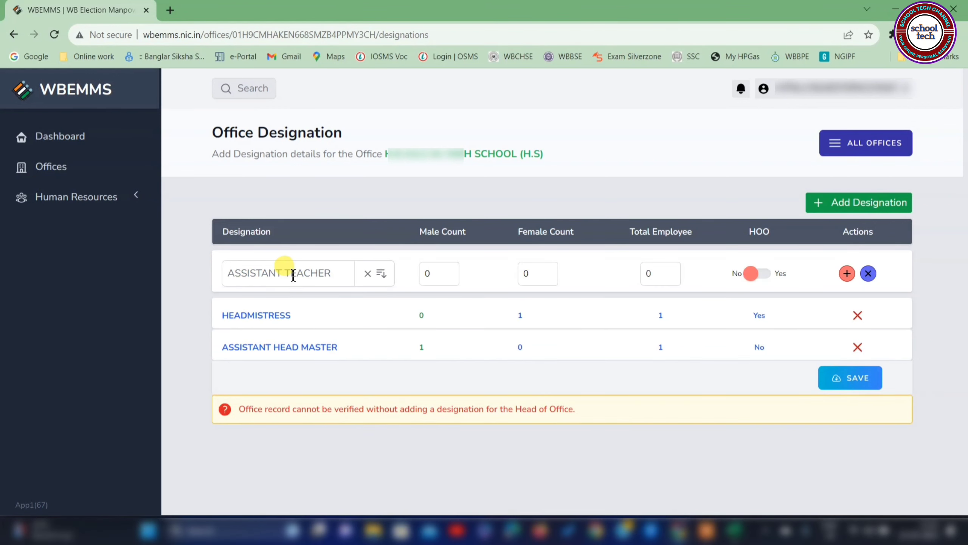
left_click(437, 276)
type("29")
left_click(526, 272)
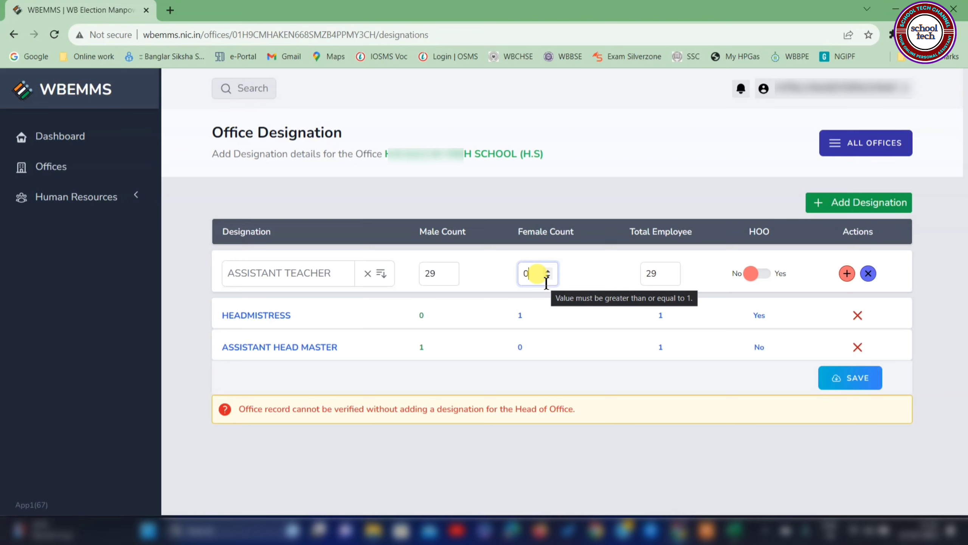
type("5")
left_click(848, 276)
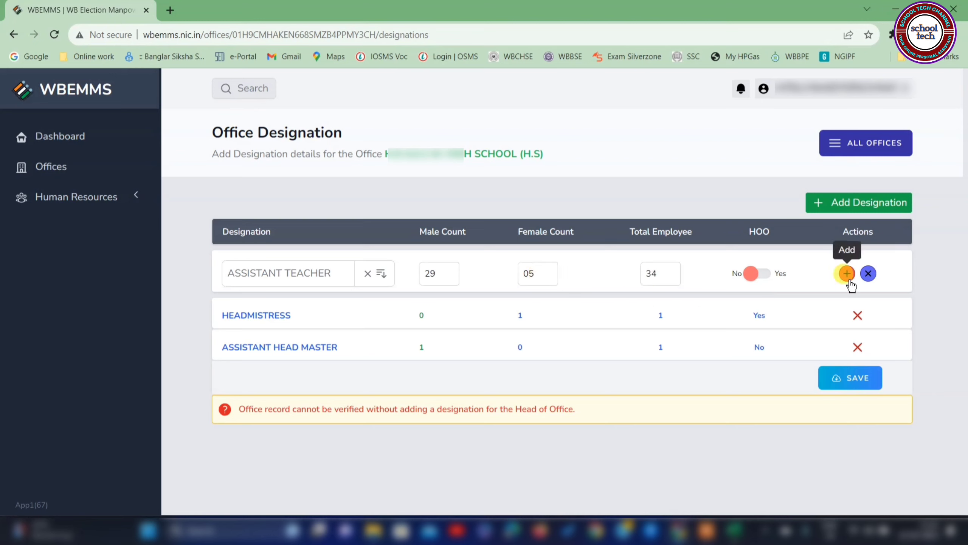
left_click(848, 276)
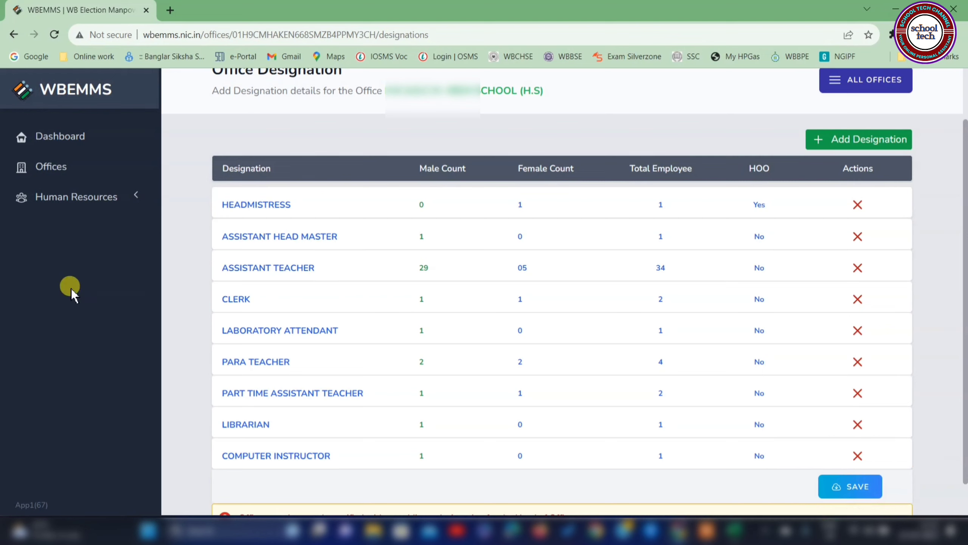
Go to the employees list and open the record of the assistant laboratory attendant.
left_click(71, 204)
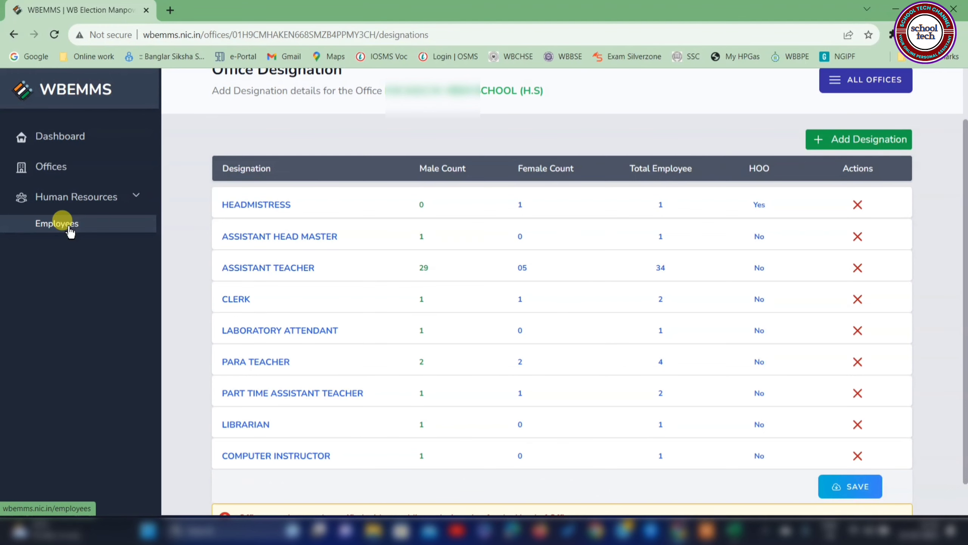
left_click(70, 229)
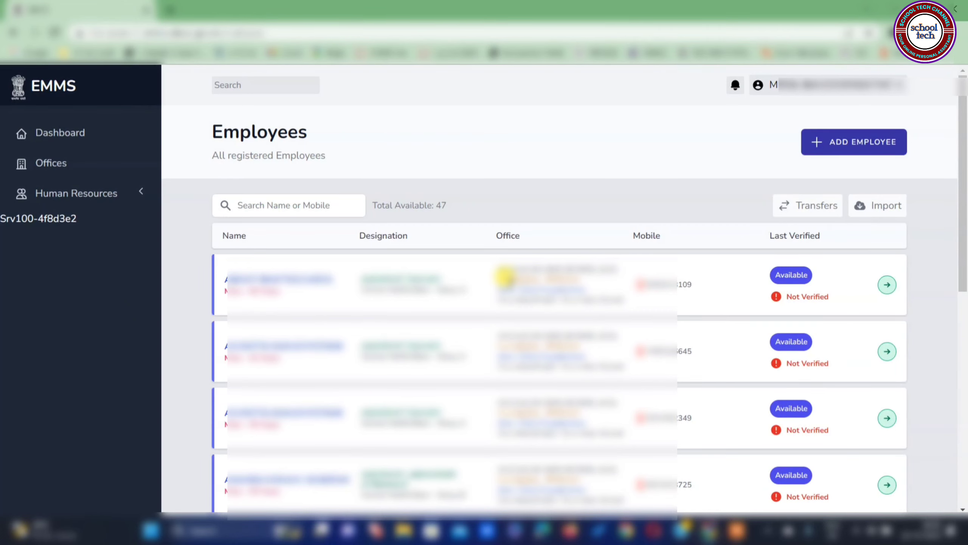
scroll(335, 119, "down", 10)
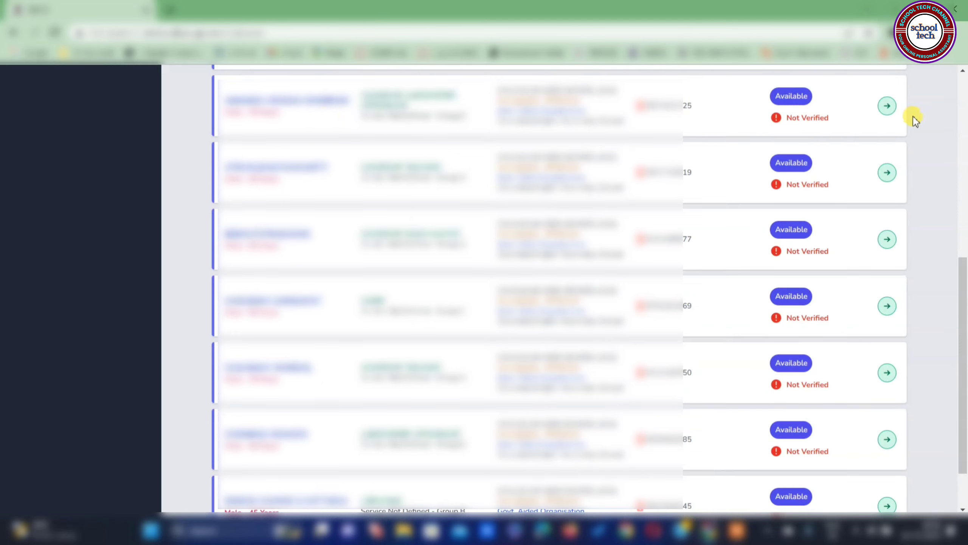
left_click(886, 106)
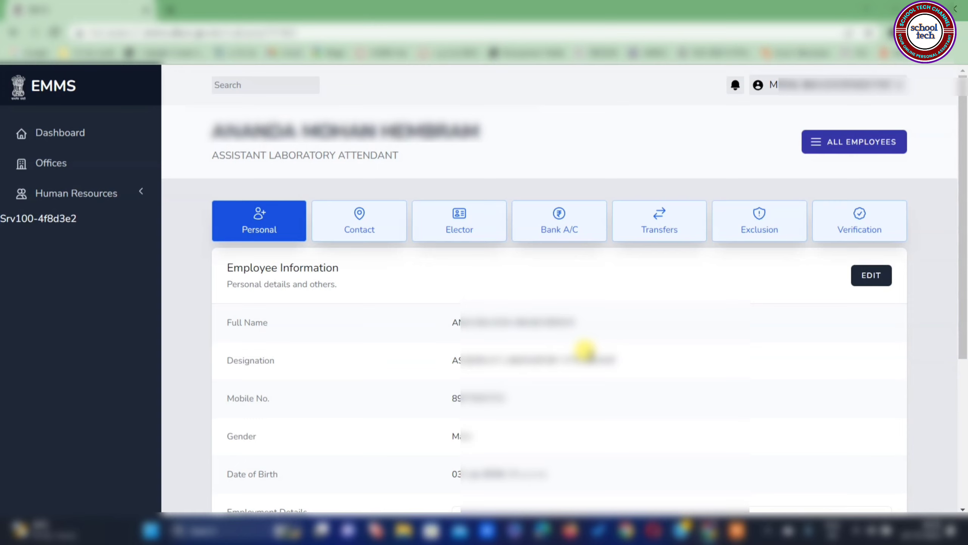
Add the assistant laboratory attendant to transfer and confirm the transfer from the office.
left_click(647, 231)
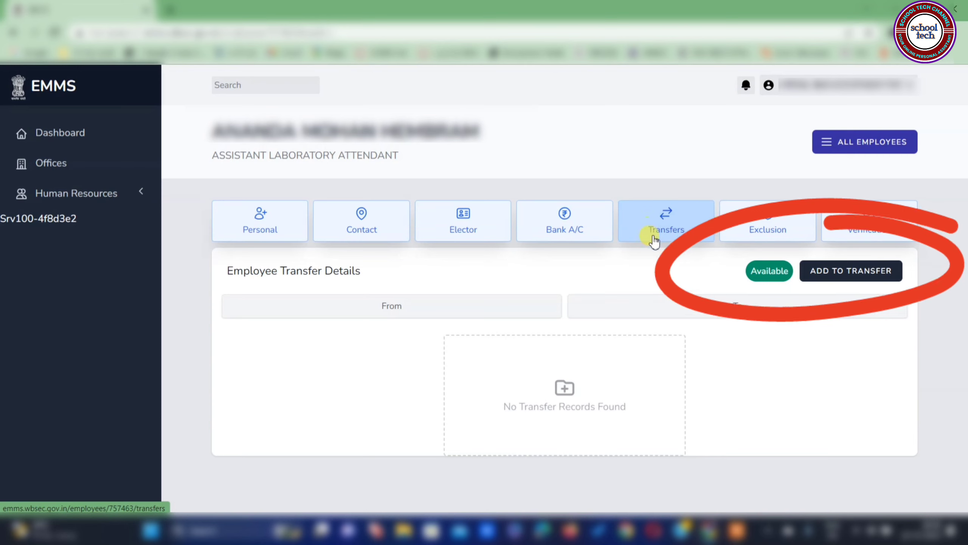
left_click(853, 278)
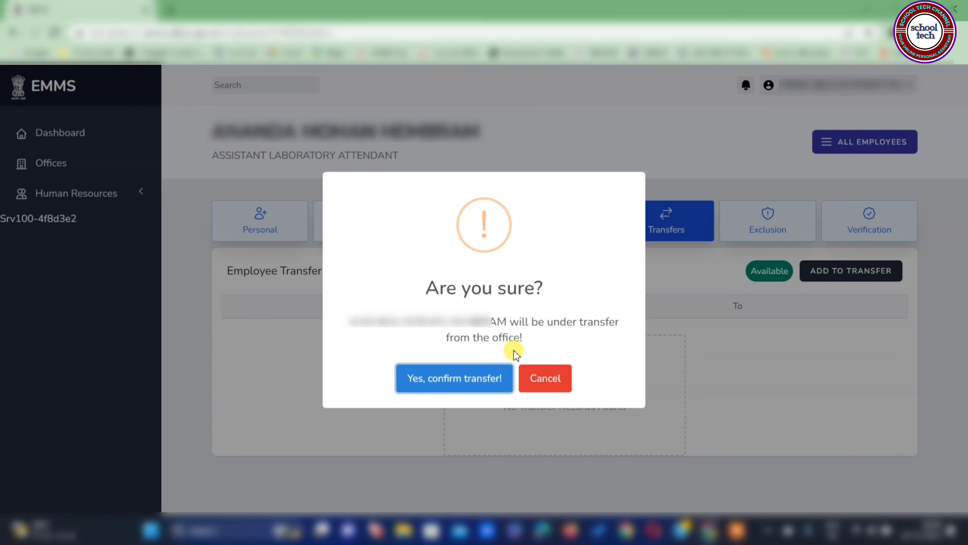
left_click(442, 379)
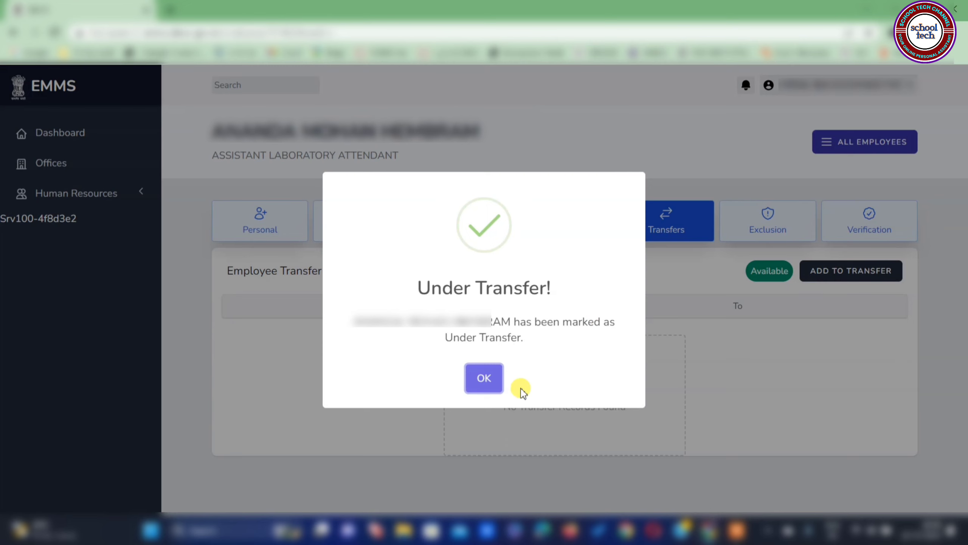
left_click(483, 376)
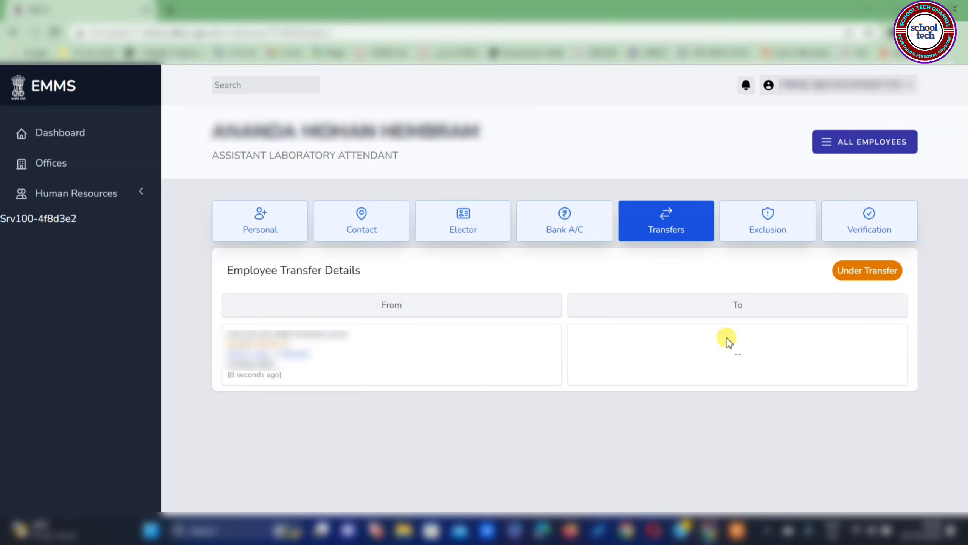
Return to the full employees list and open the peon's record among results 21 to 30.
left_click(852, 143)
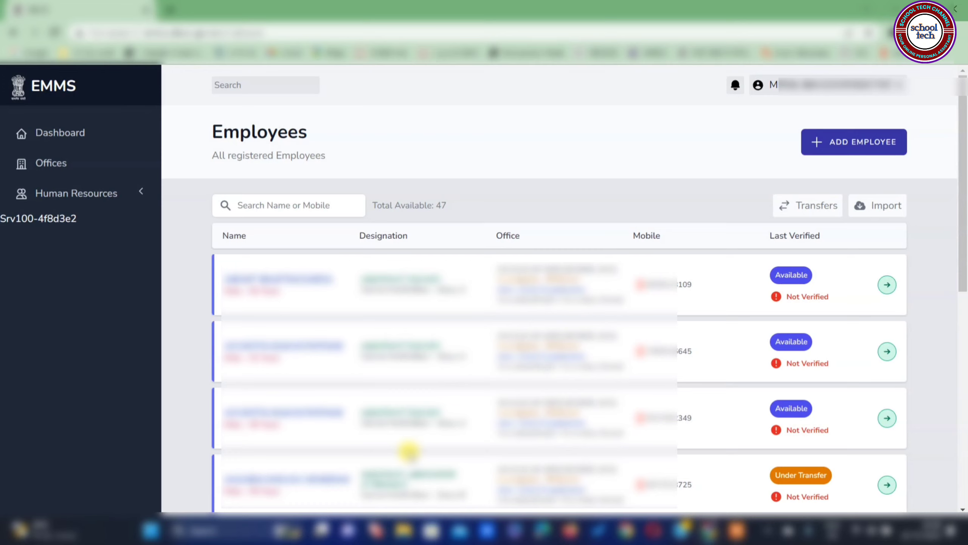
scroll(237, 244, "down", 10)
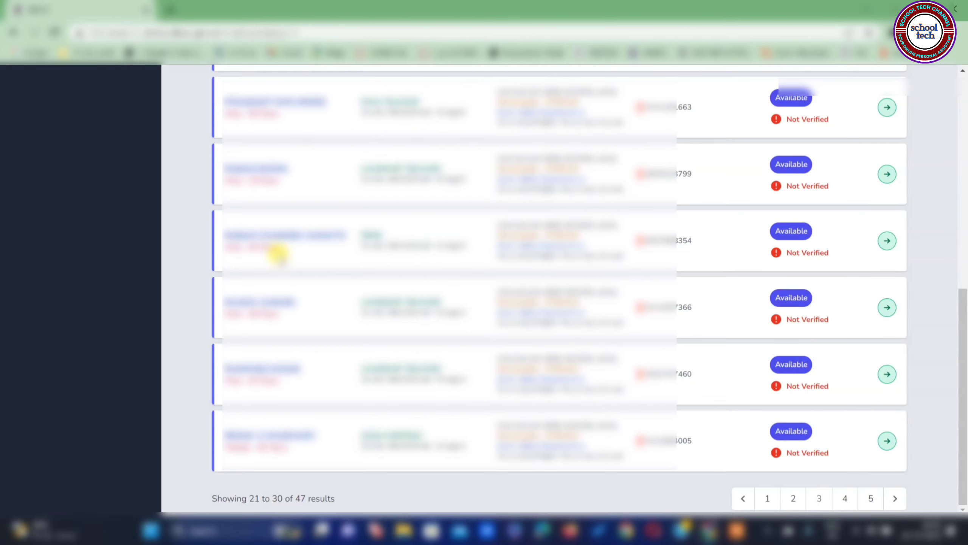
left_click(887, 242)
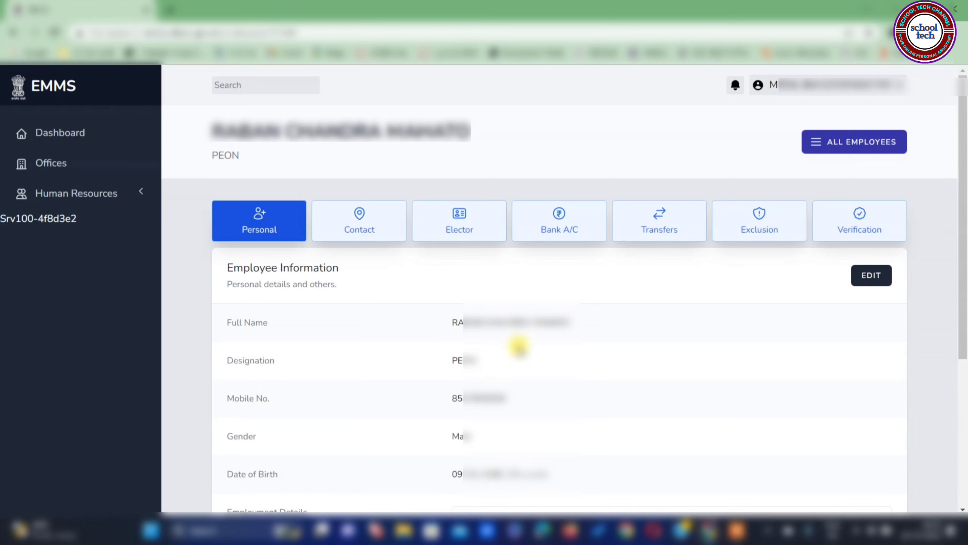
Edit the peon's personal details, setting the service to STATE GOVT AIDED and the pay level to Level-1 (17000 - 43600), and save.
left_click(879, 282)
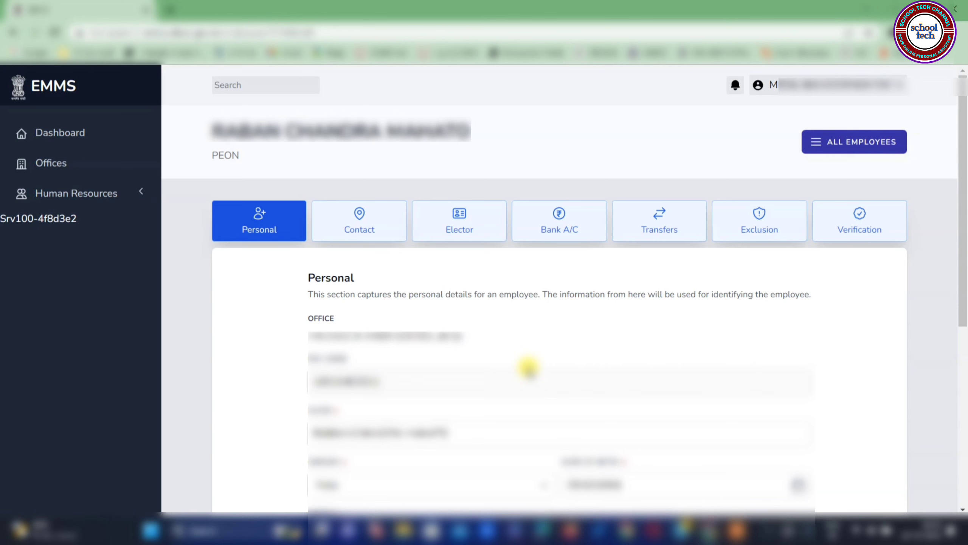
scroll(528, 367, "down", 5)
left_click(346, 321)
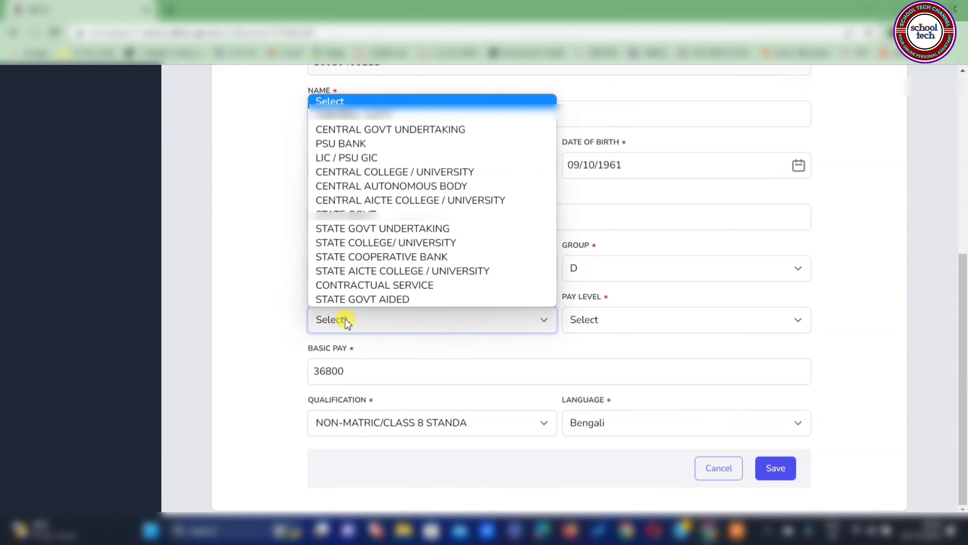
left_click(357, 299)
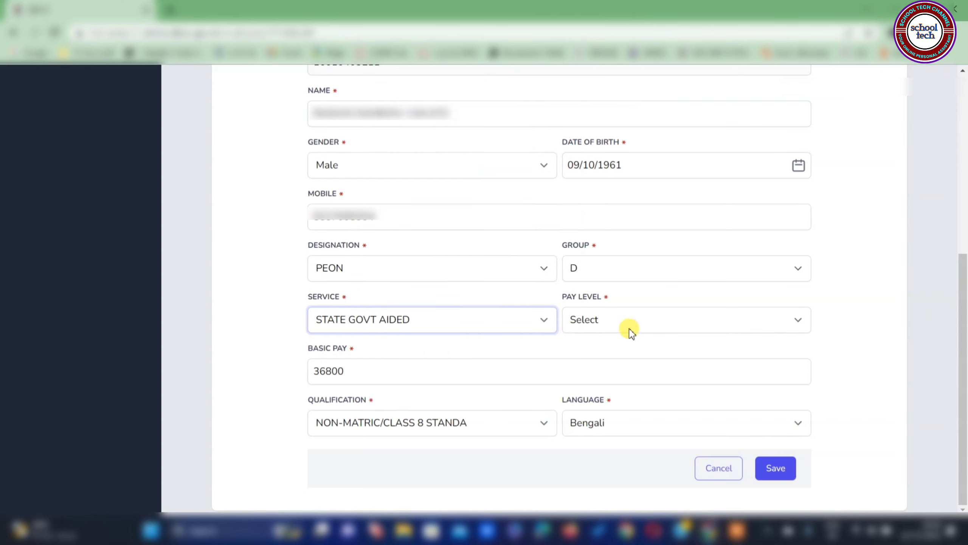
left_click(617, 326)
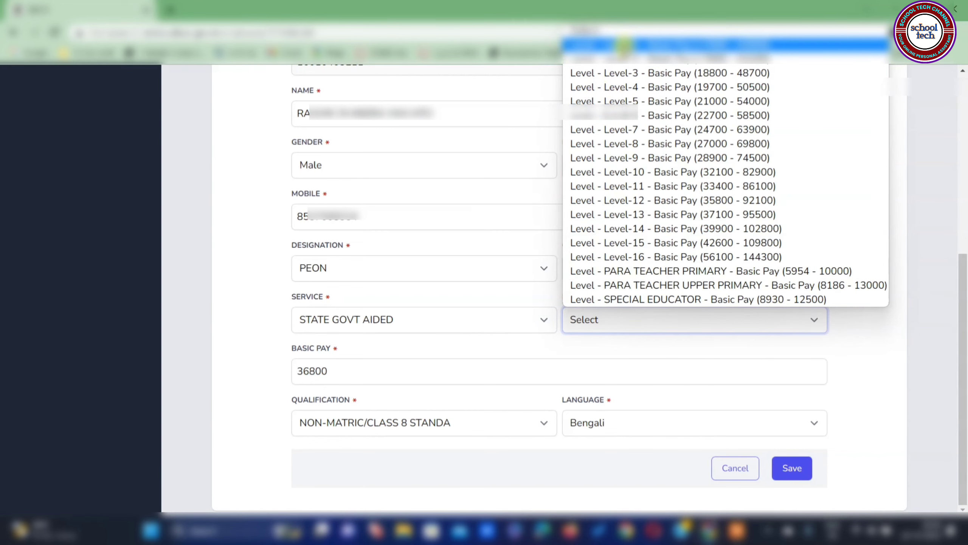
left_click(622, 45)
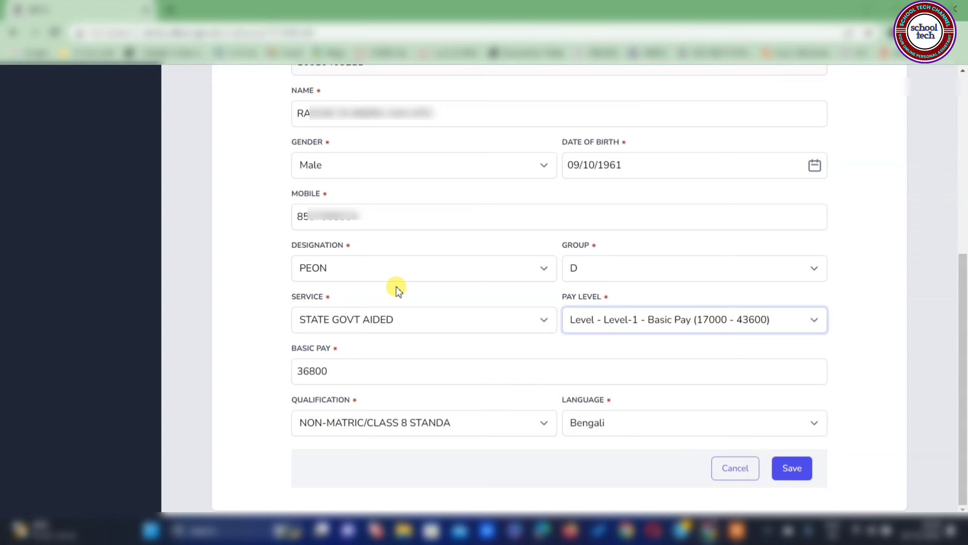
left_click(786, 474)
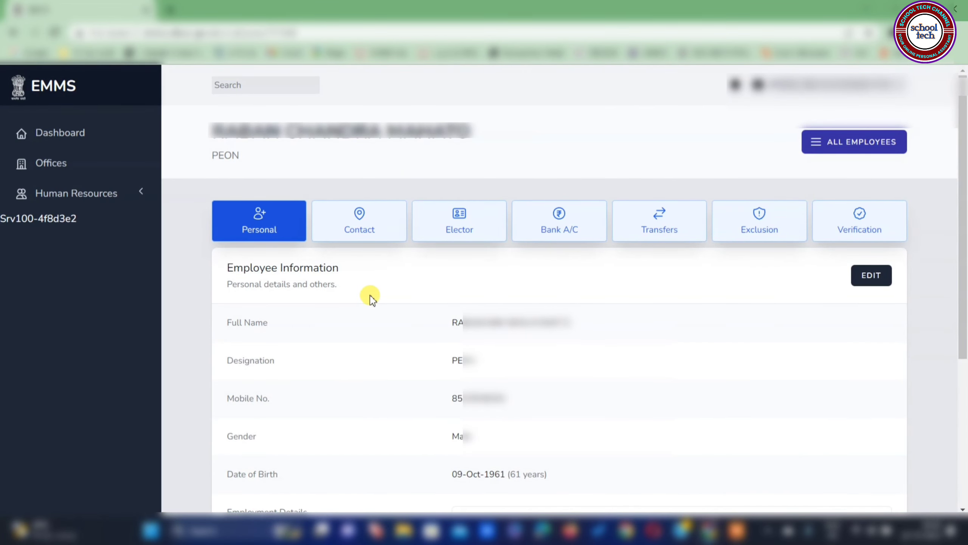
Edit the peon's contact details, fill in the missing postal pincode, and save the record.
left_click(353, 230)
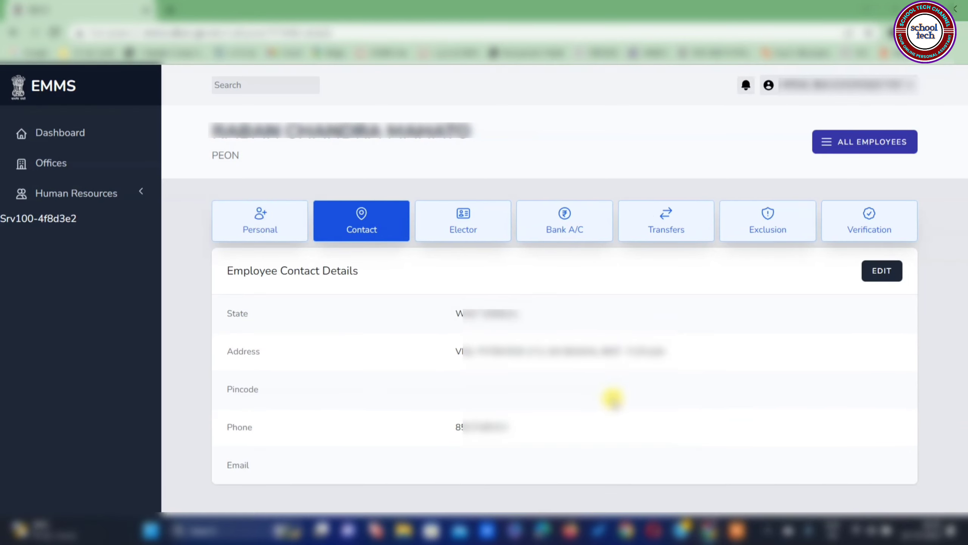
left_click(881, 271)
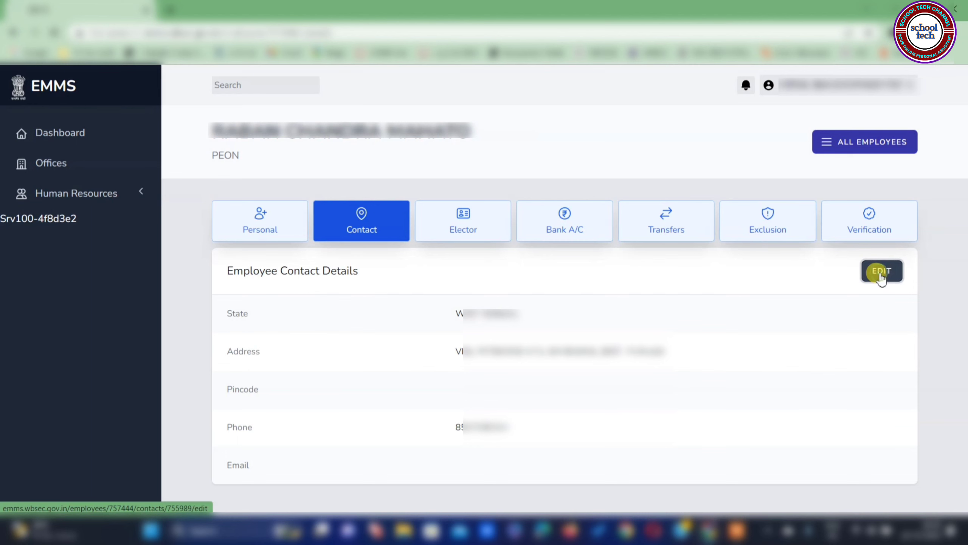
left_click(299, 318)
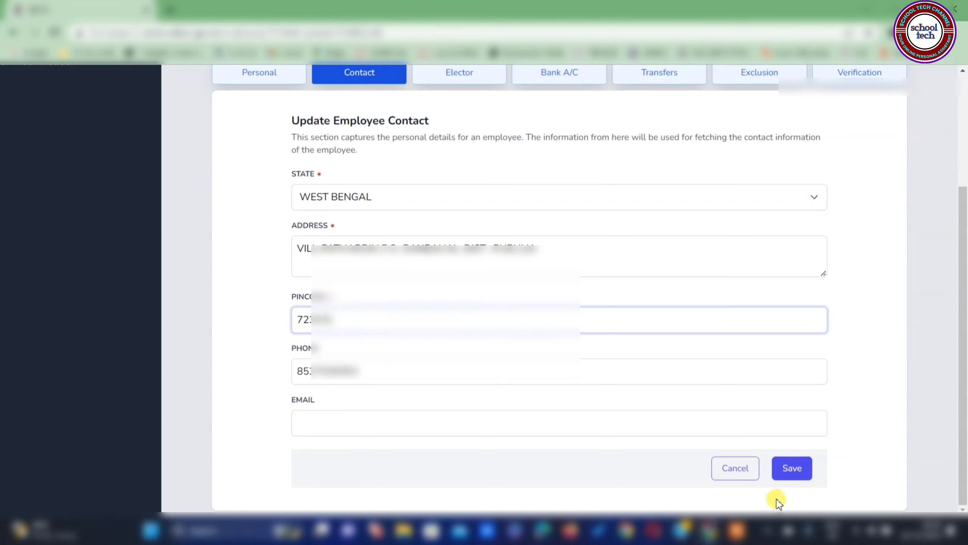
left_click(791, 469)
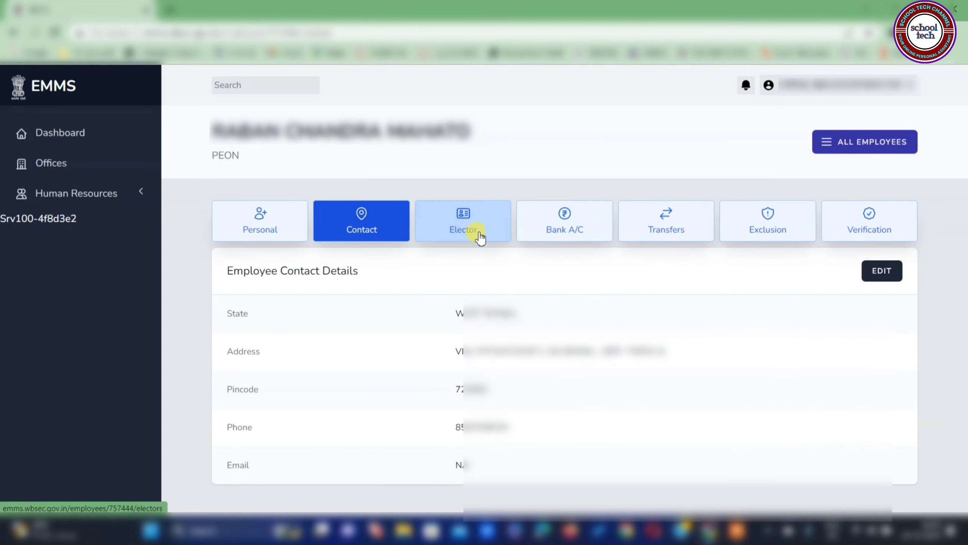
Open the peon's electoral details for editing and set the temporary residency district to Purulia.
left_click(480, 236)
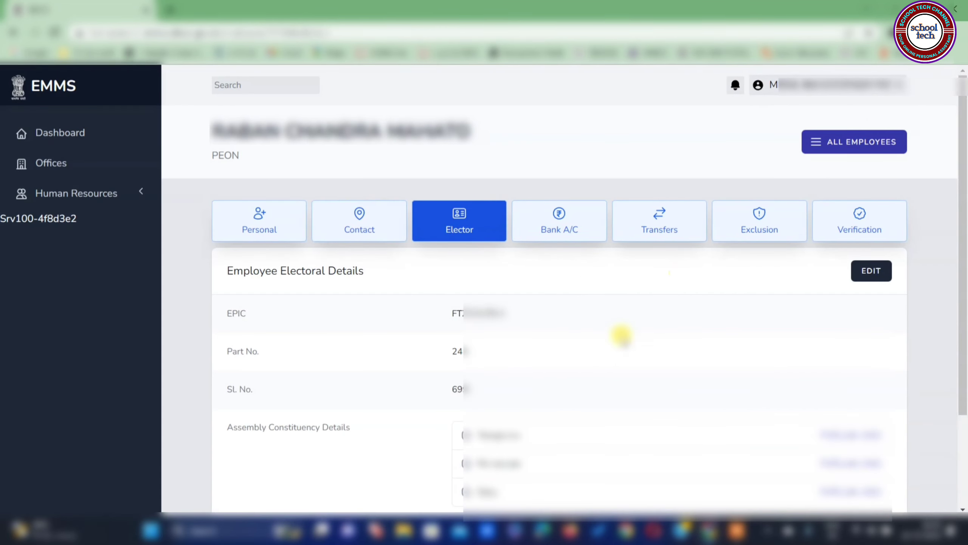
left_click(870, 274)
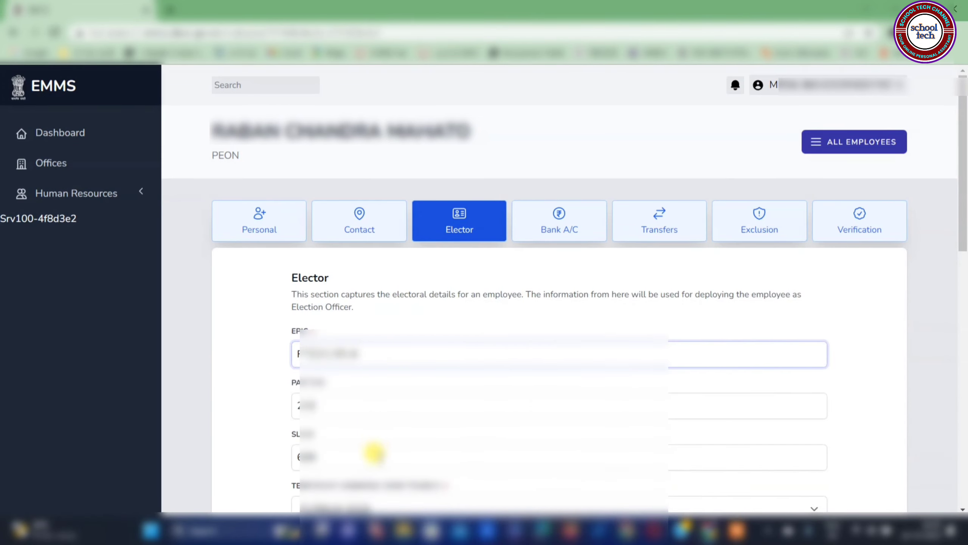
scroll(373, 453, "down", 10)
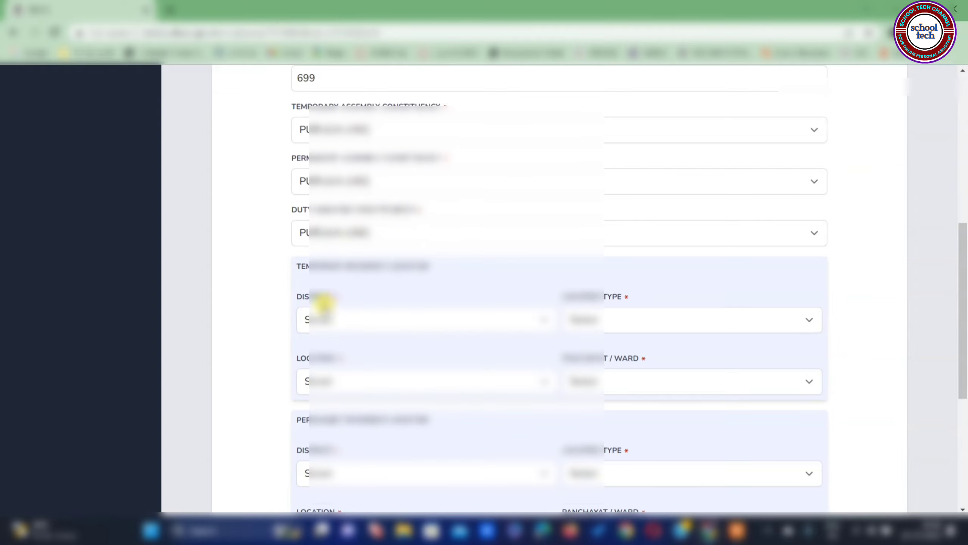
left_click(372, 320)
key("p")
key("u")
key("r")
key("u")
key("Return")
left_click(510, 381)
left_click(372, 357)
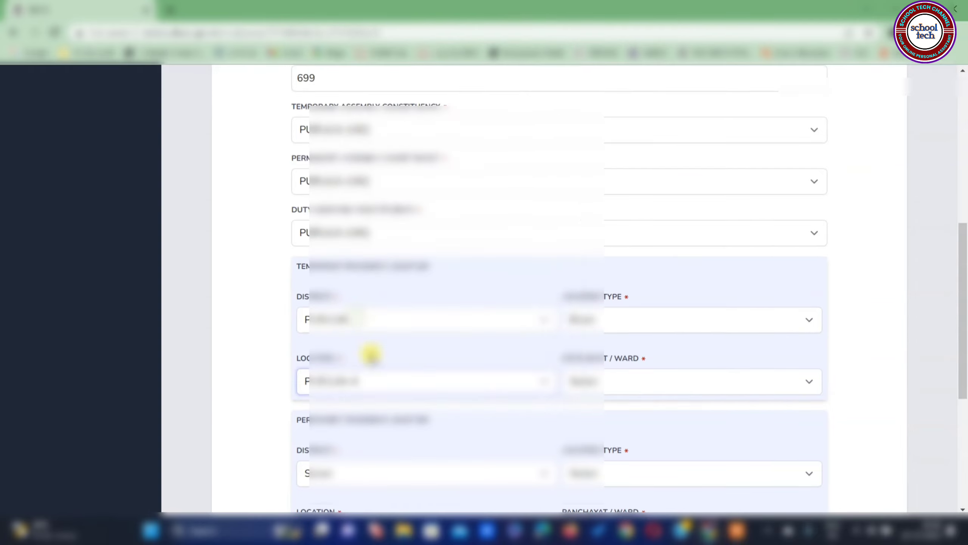
left_click(609, 381)
left_click(610, 258)
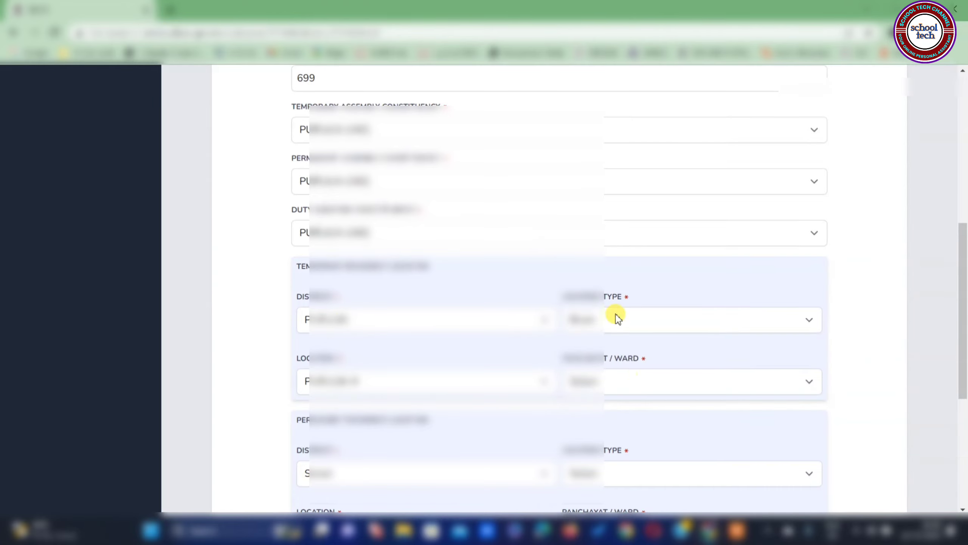
Set the temporary residency location type to Municipality, choose its location, and select Puruliya (M) - Ward No.1 as the ward.
left_click(614, 316)
left_click(611, 346)
left_click(371, 383)
left_click(366, 415)
left_click(610, 382)
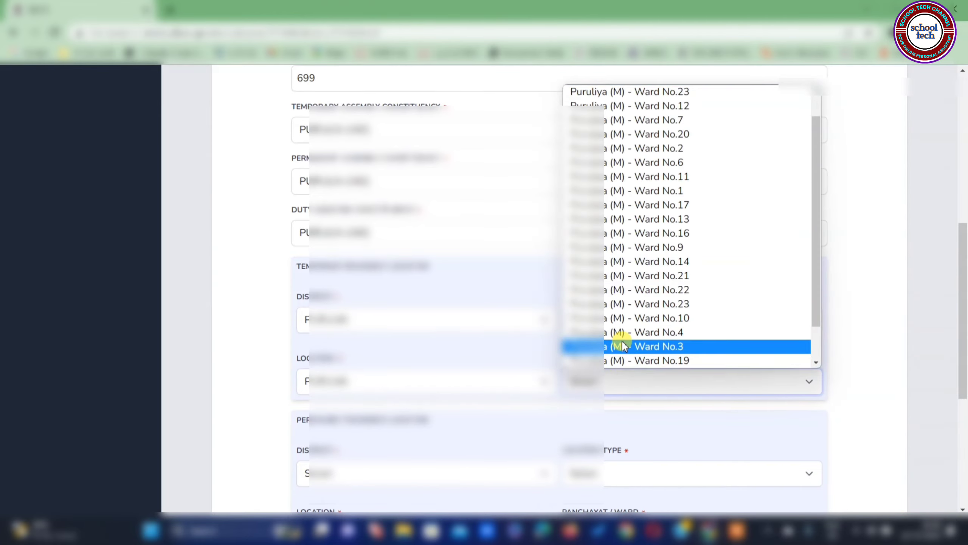
left_click(616, 216)
Set the permanent residency location to Purulia district, location type Municipality, and Puruliya (M) - Ward No.1.
scroll(501, 330, "down", 5)
left_click(372, 283)
scroll(342, 162, "down", 2)
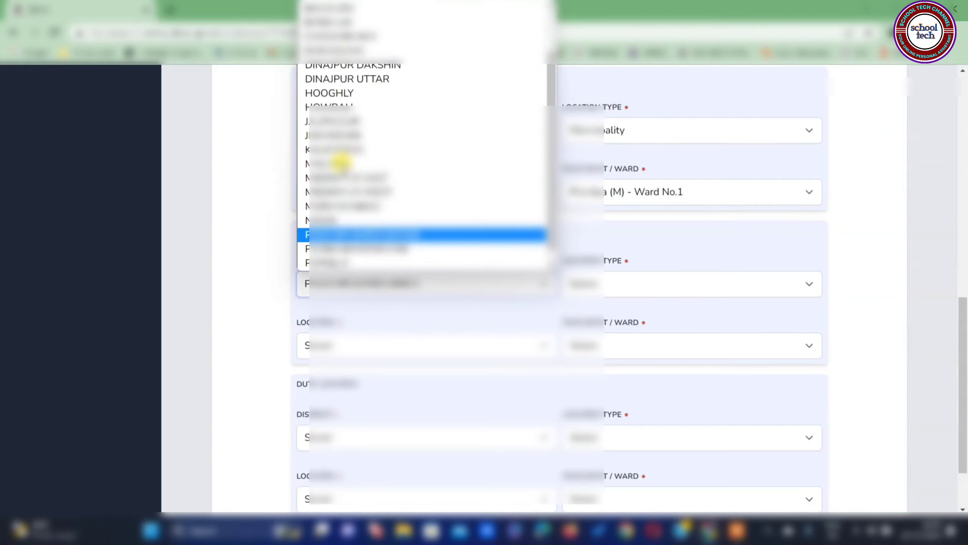
left_click(347, 261)
left_click(415, 286)
left_click(356, 250)
left_click(610, 283)
left_click(607, 331)
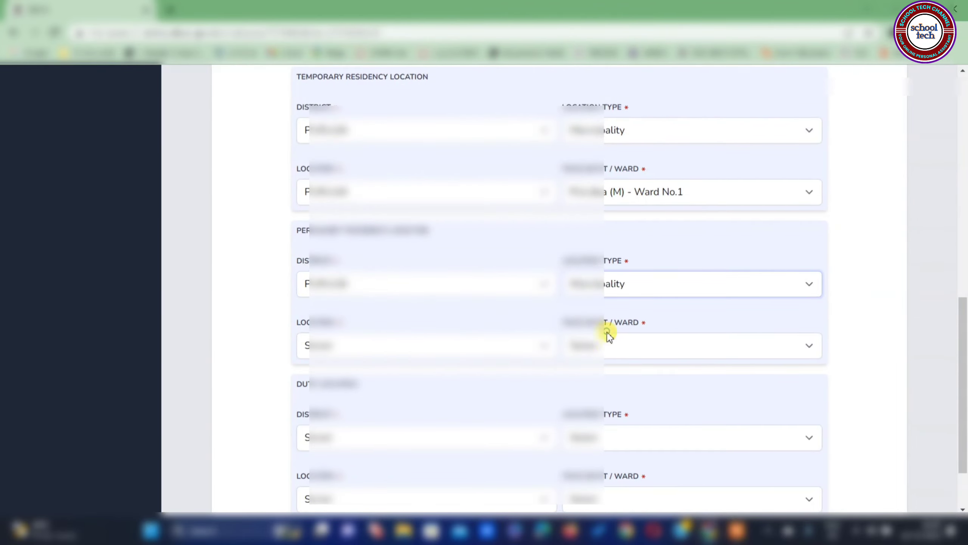
left_click(372, 346)
left_click(518, 378)
left_click(614, 179)
Set the duty location to Purulia district, Municipality, Puruliya (M) - Ward No.1, and save the electoral details.
scroll(521, 391, "down", 2)
left_click(366, 356)
left_click(358, 307)
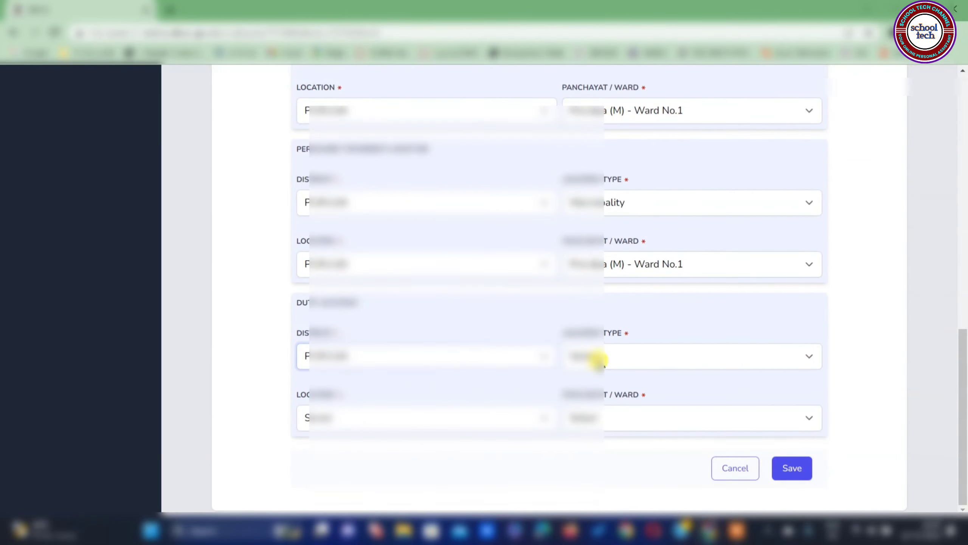
left_click(596, 356)
left_click(622, 405)
left_click(622, 417)
left_click(647, 267)
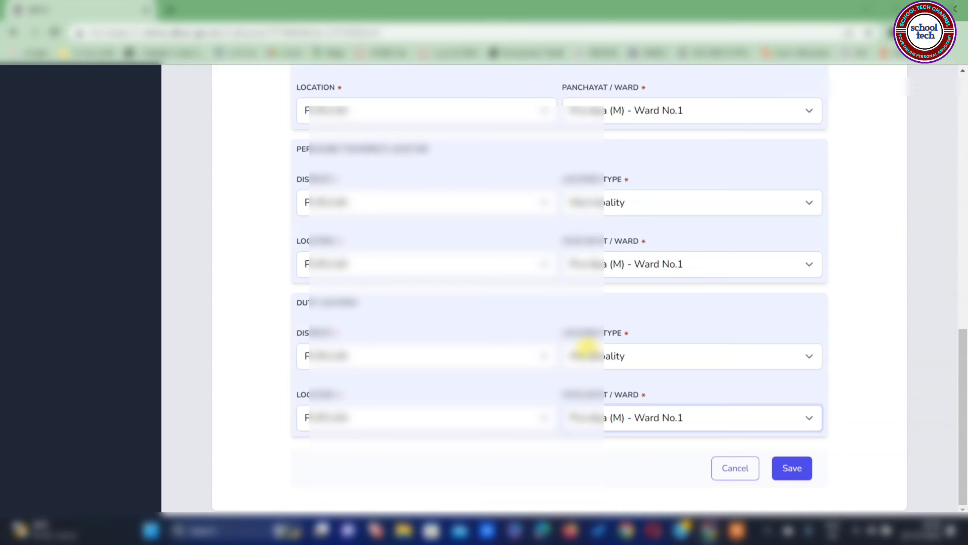
left_click(792, 468)
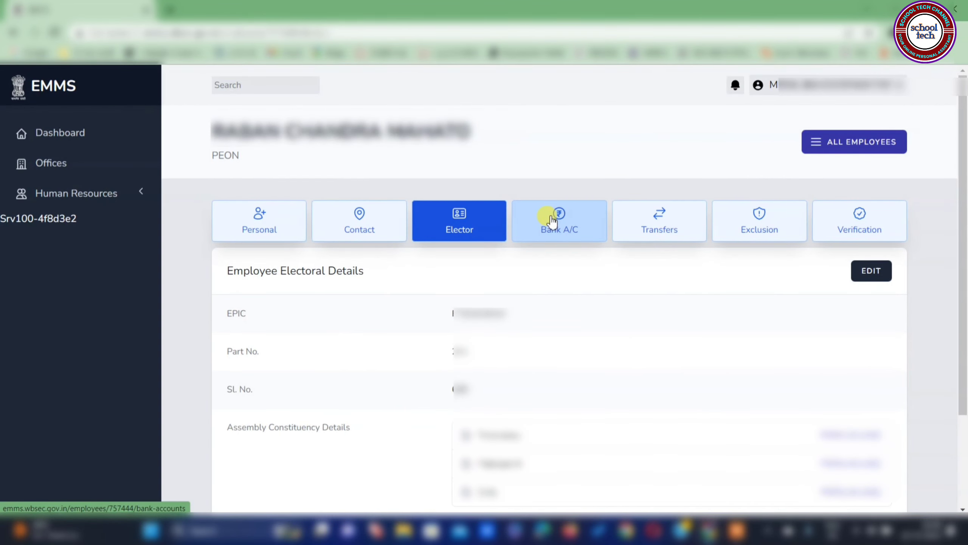
Open the peon's bank account details for editing, check the bank, branch and account number, and save them.
left_click(551, 218)
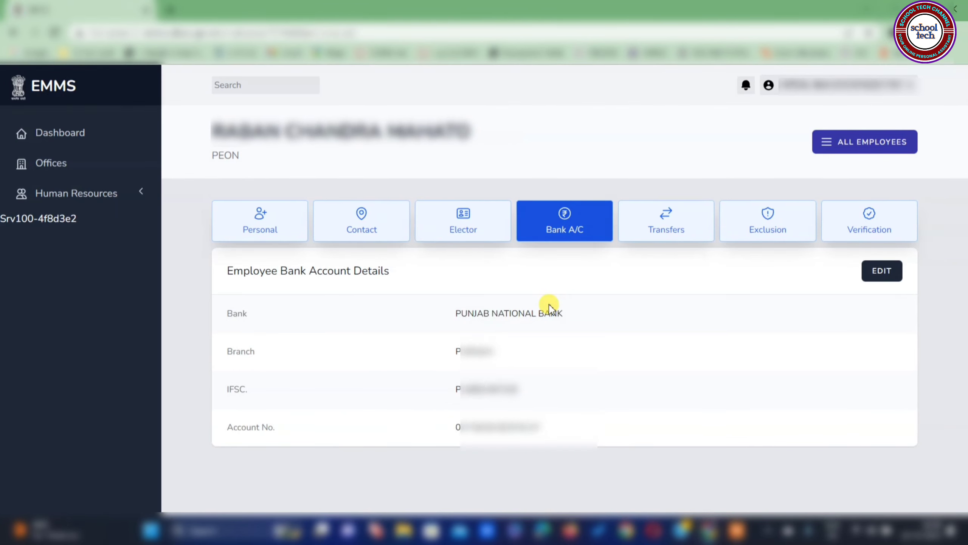
left_click(871, 279)
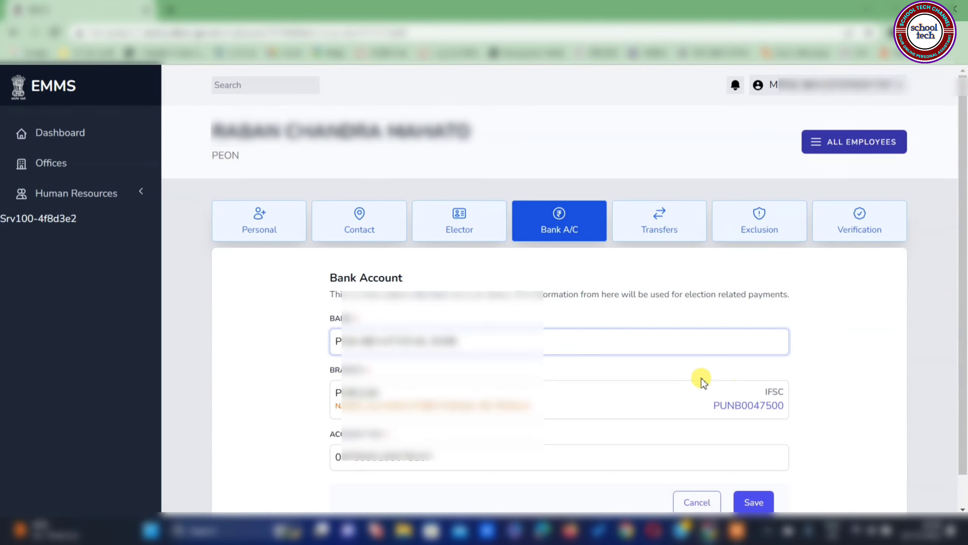
scroll(693, 376, "down", 1)
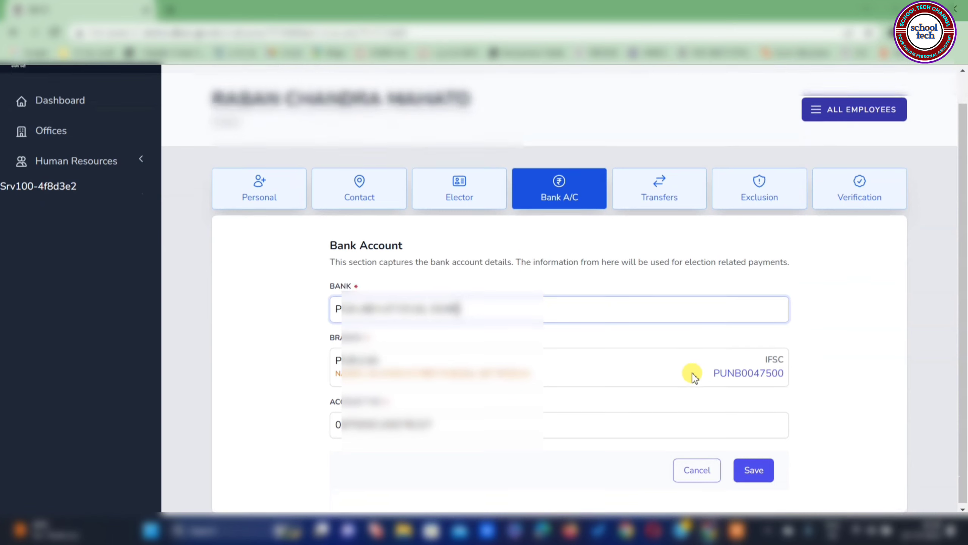
left_click(753, 469)
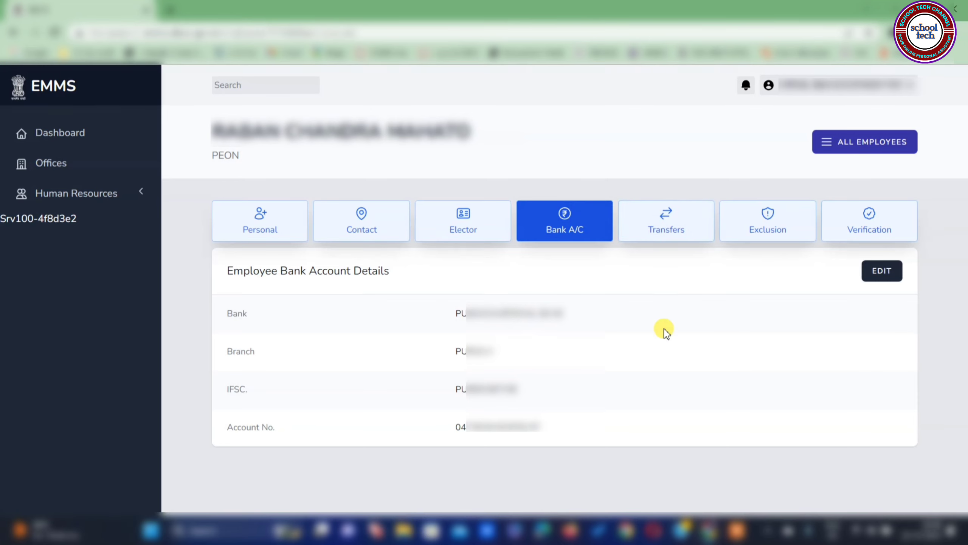
Apply the exclusion reason Retired to the peon and confirm the exclusion.
left_click(773, 229)
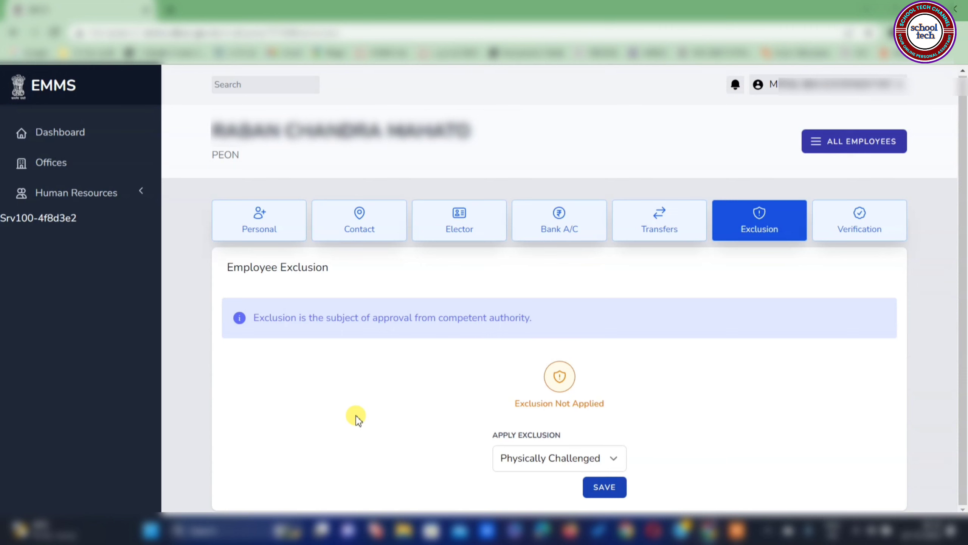
left_click(522, 456)
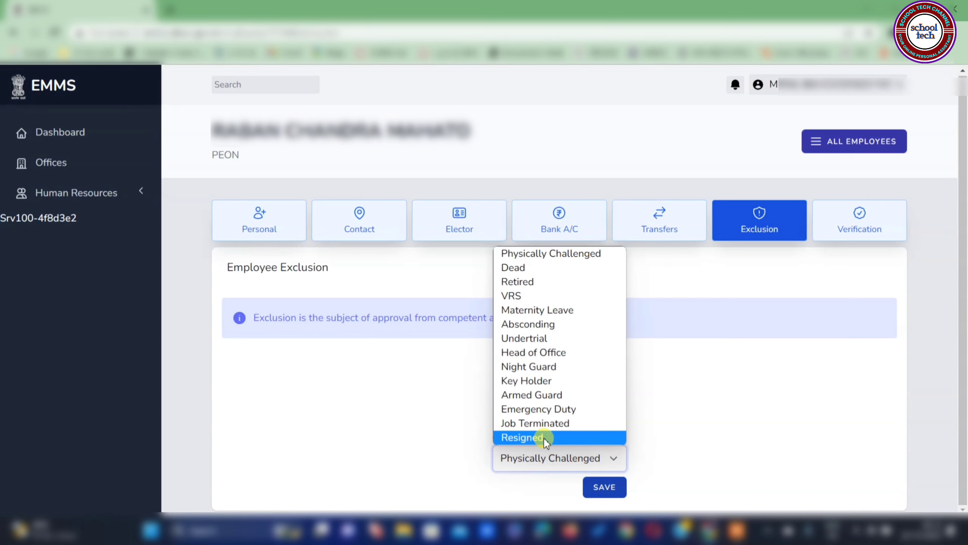
left_click(527, 282)
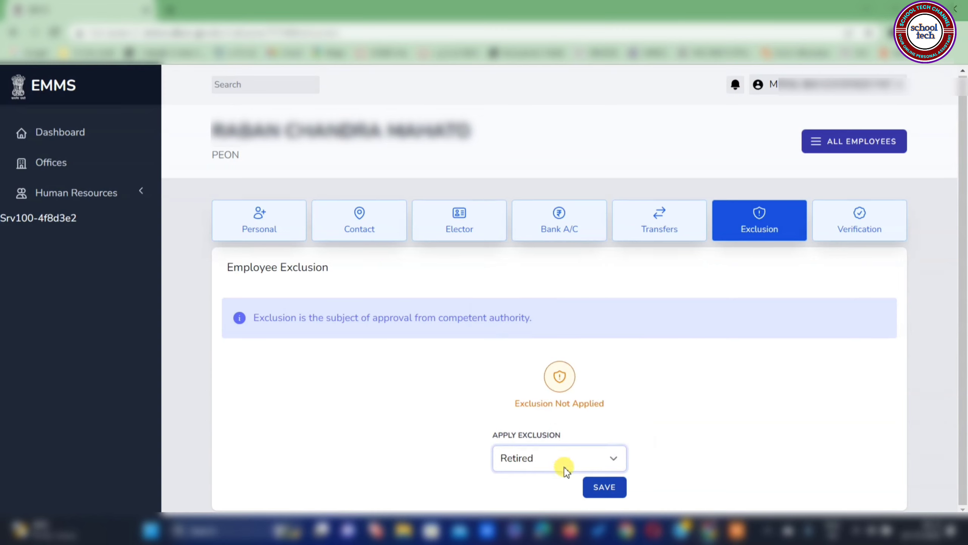
left_click(597, 490)
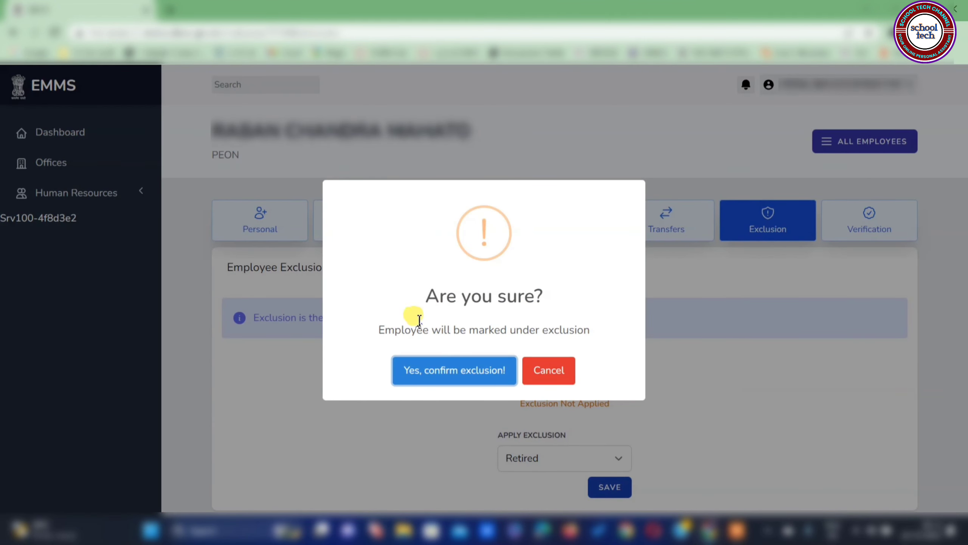
left_click(446, 371)
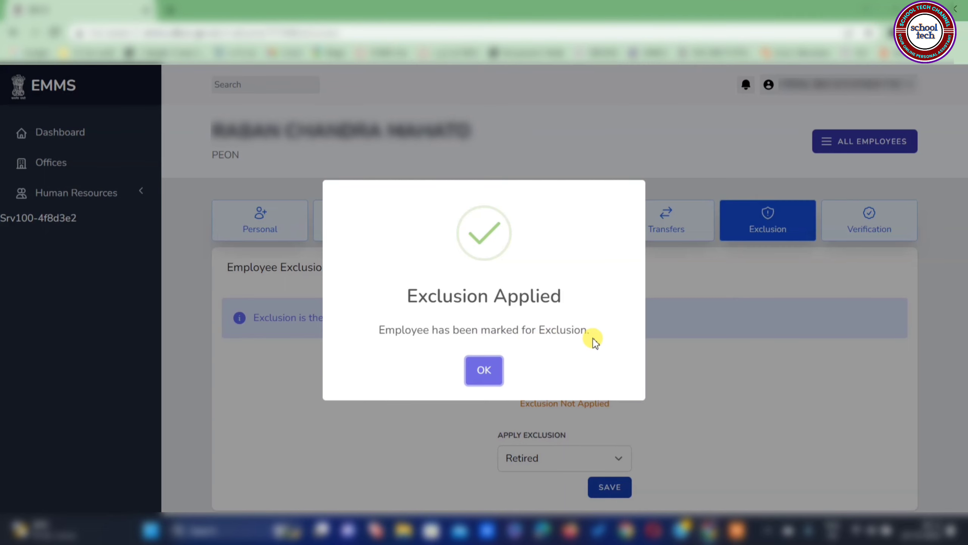
left_click(476, 371)
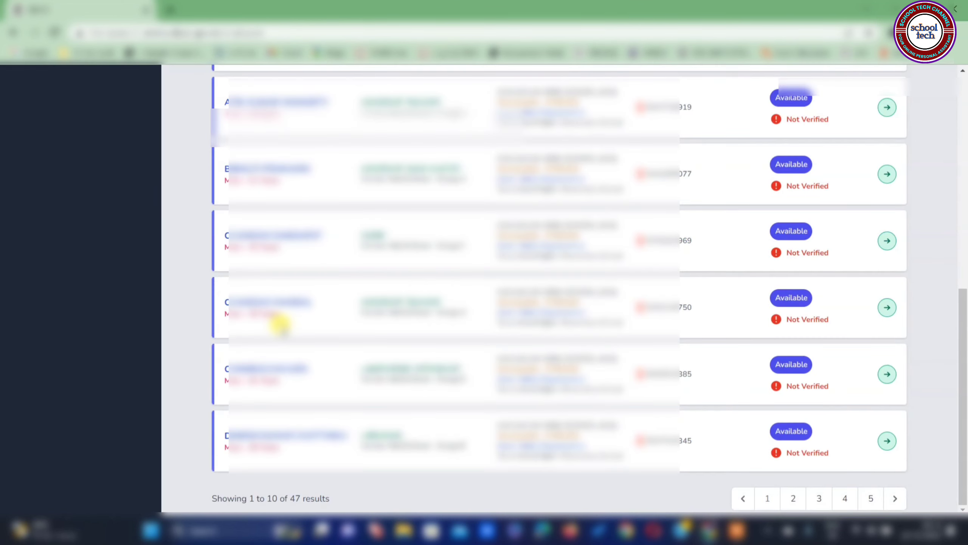
Open the assistant teacher's personal details for editing and set the service to STATE GOVT and the pay level to Level - 15 - Basic Pay (42600 - 97600).
left_click(886, 309)
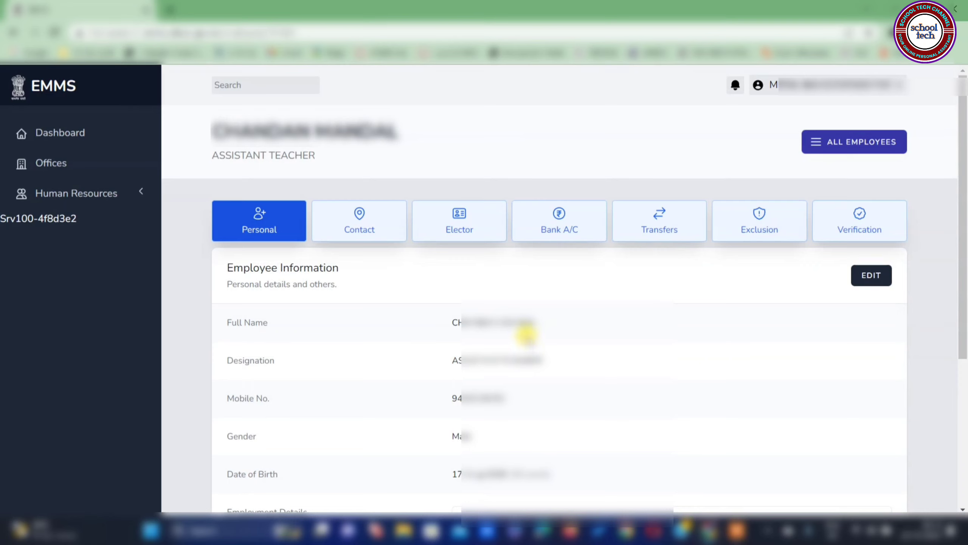
left_click(869, 280)
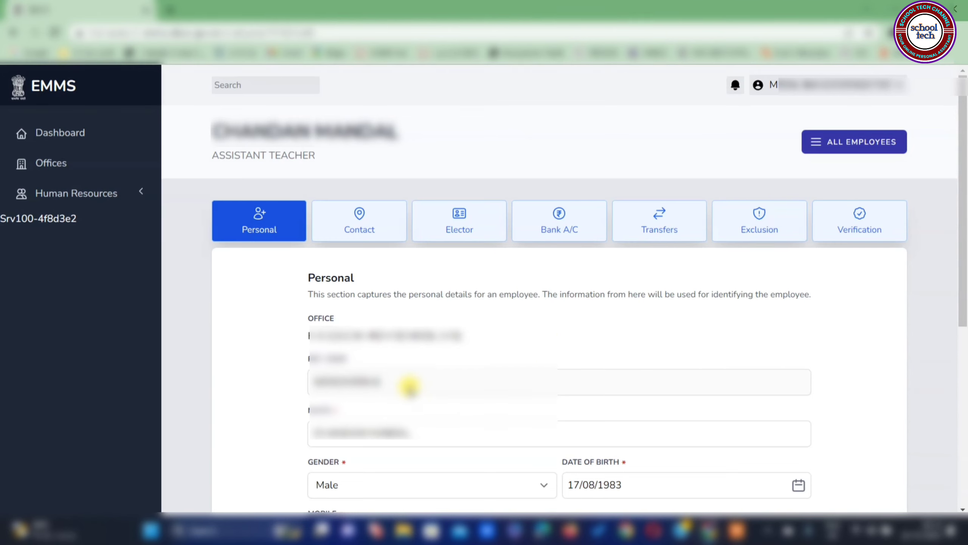
scroll(410, 386, "down", 6)
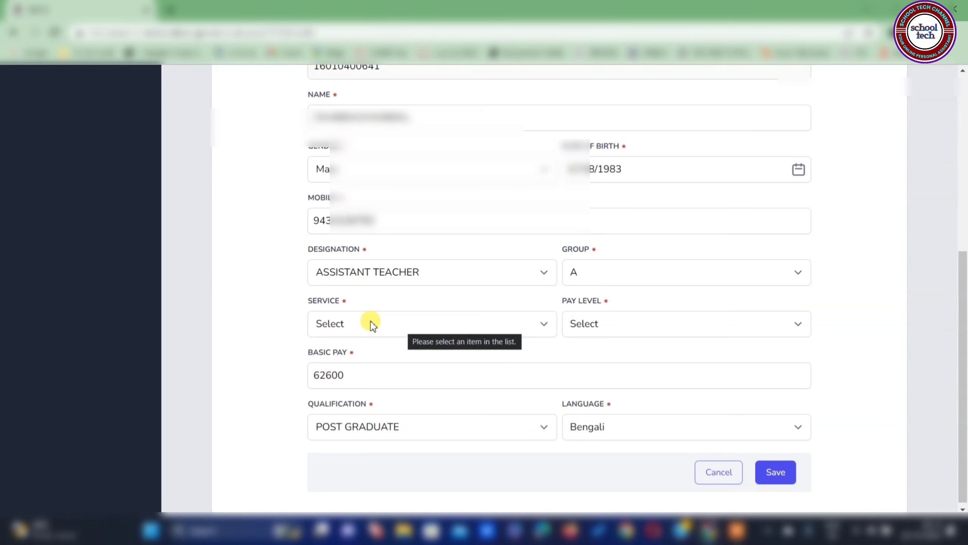
left_click(371, 324)
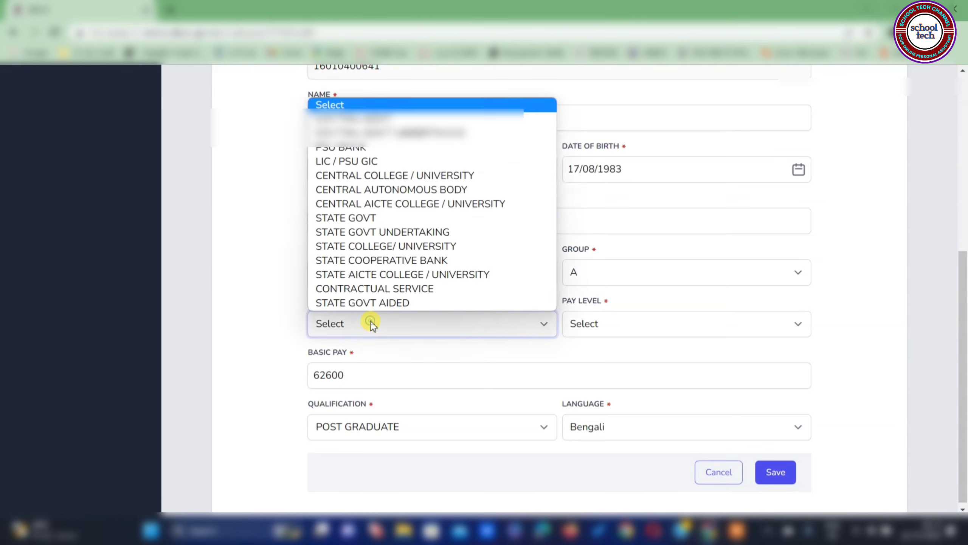
left_click(331, 221)
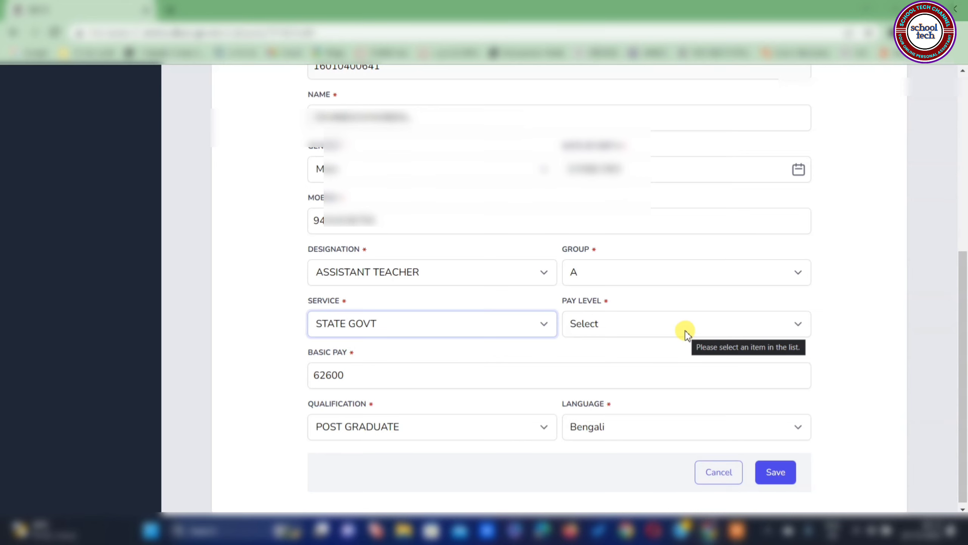
left_click(686, 328)
left_click(628, 301)
Set the assistant teacher's basic pay to 66400 and save the personal details.
left_click(376, 376)
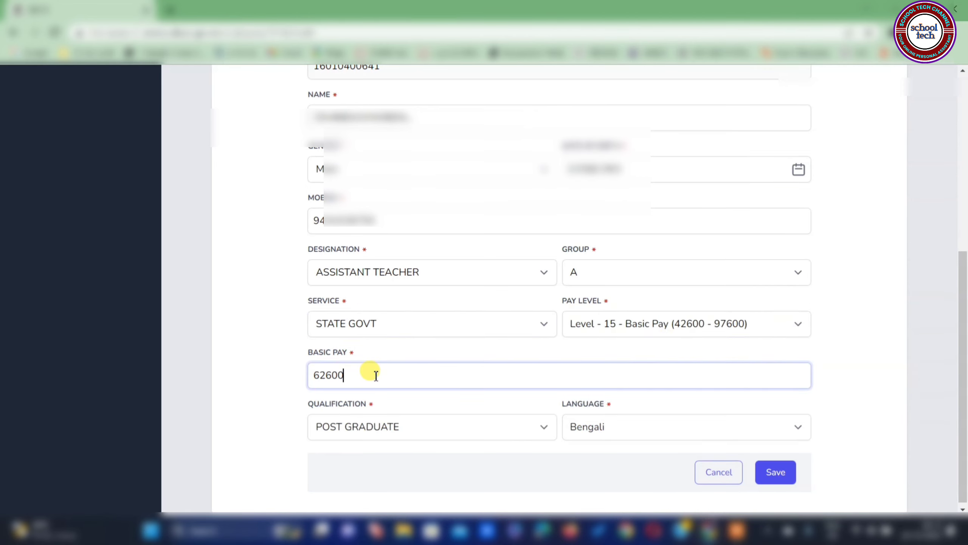
key("BackSpace")
key("BackSpace")
key("BackSpace")
key("BackSpace")
type("6400")
left_click(774, 482)
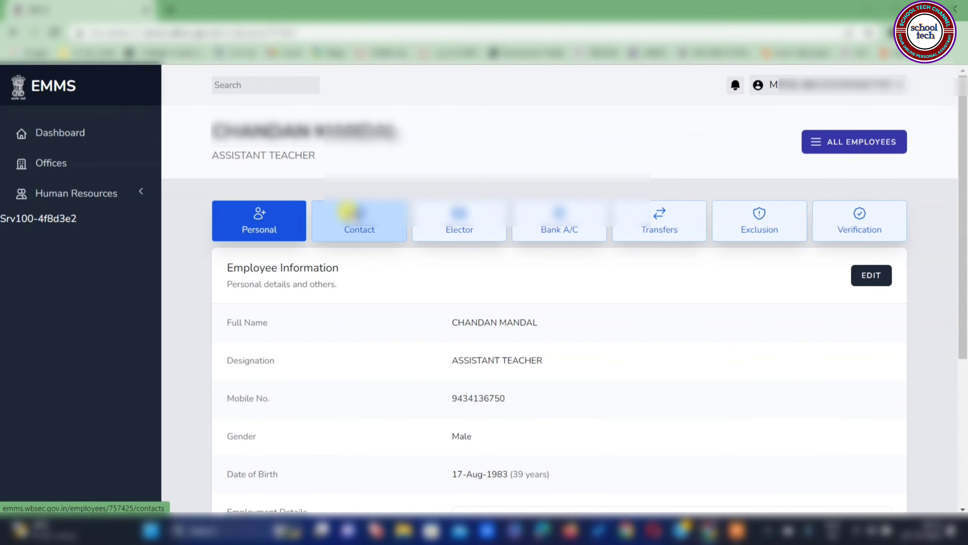
Save the teacher's contact details, and save the electoral details with Puruliya (M) - Ward No.1 as the duty location's ward.
left_click(352, 225)
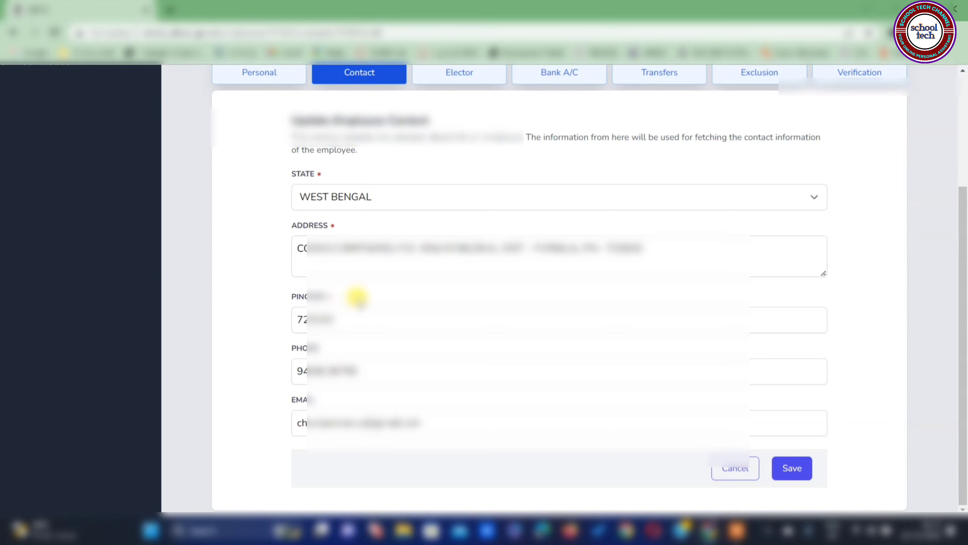
left_click(793, 473)
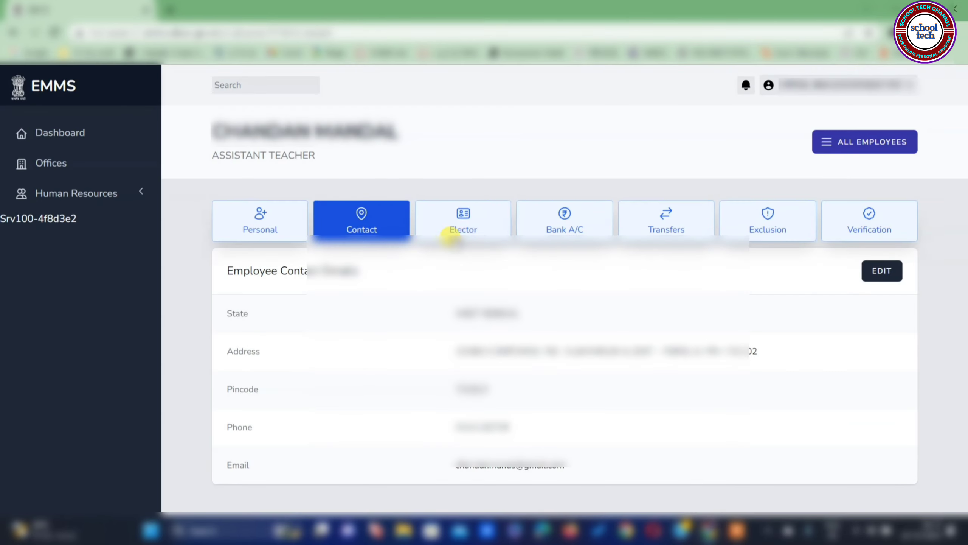
left_click(463, 225)
left_click(869, 272)
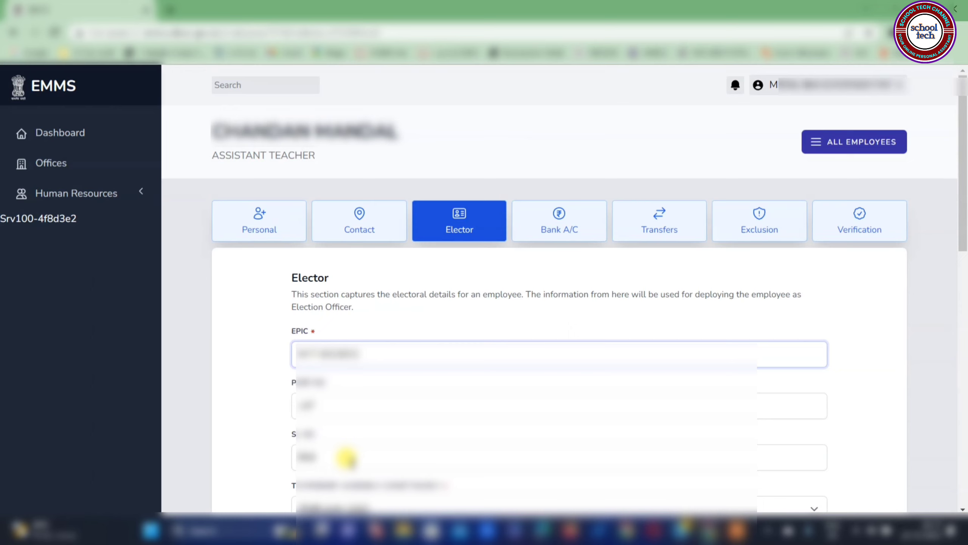
left_click(346, 458)
scroll(335, 381, "down", 7)
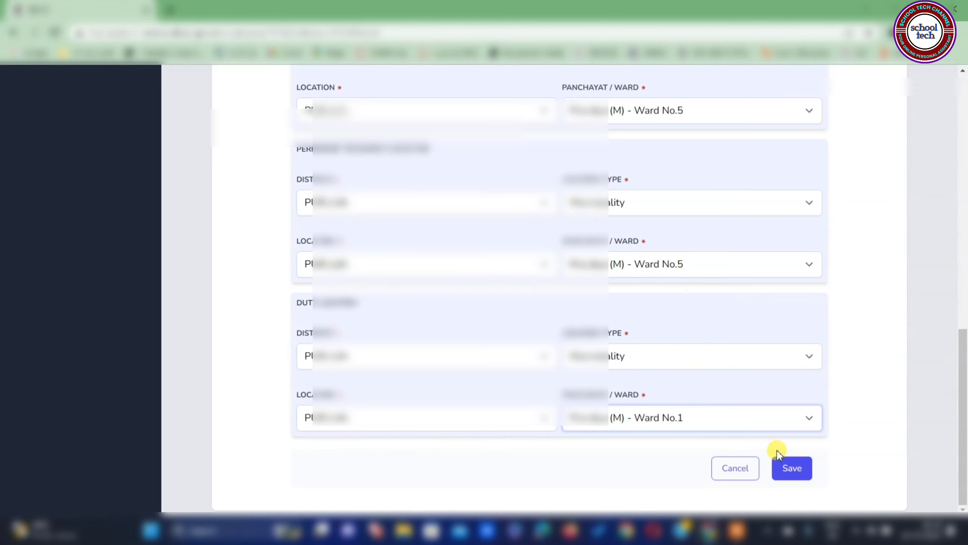
left_click(794, 468)
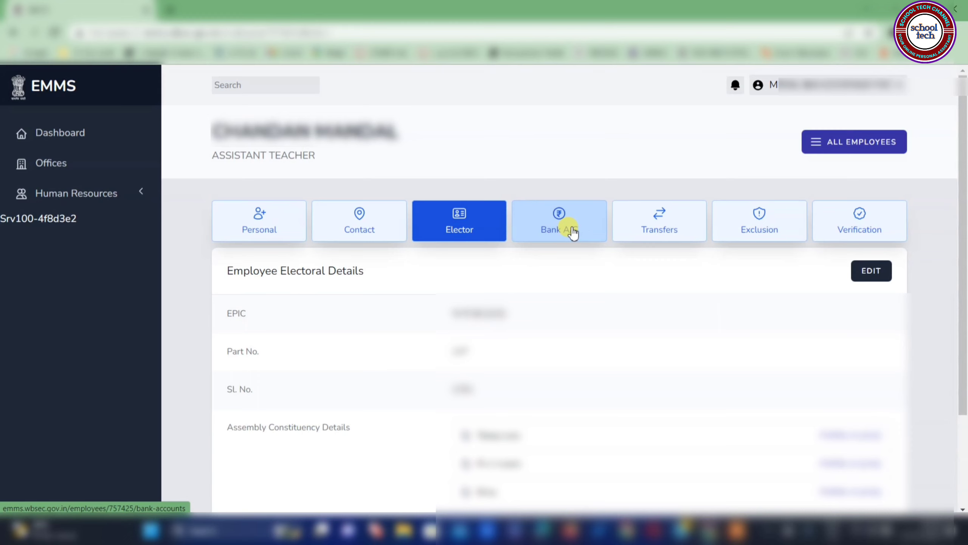
Open the teacher's bank account details for editing, check the bank, branch and account number, and save them.
left_click(572, 230)
left_click(878, 275)
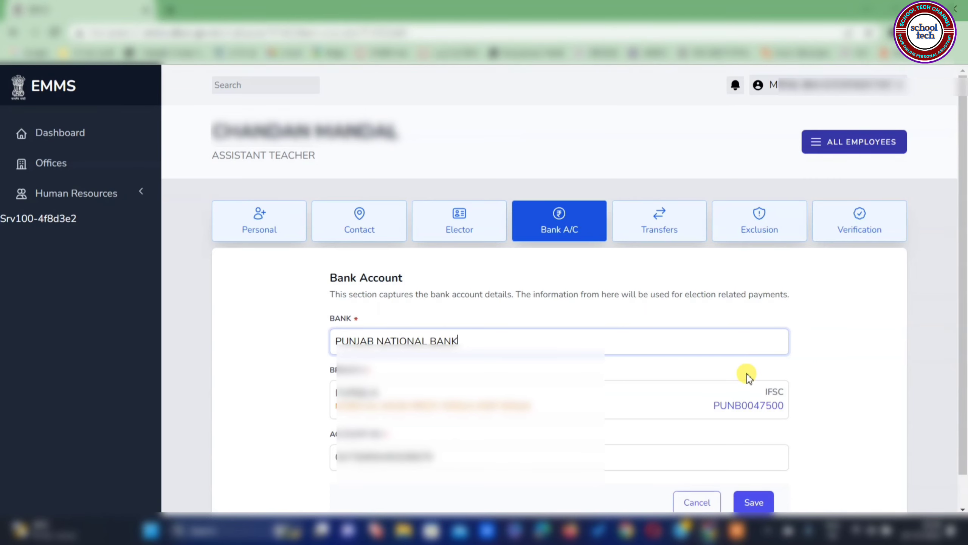
scroll(747, 374, "down", 1)
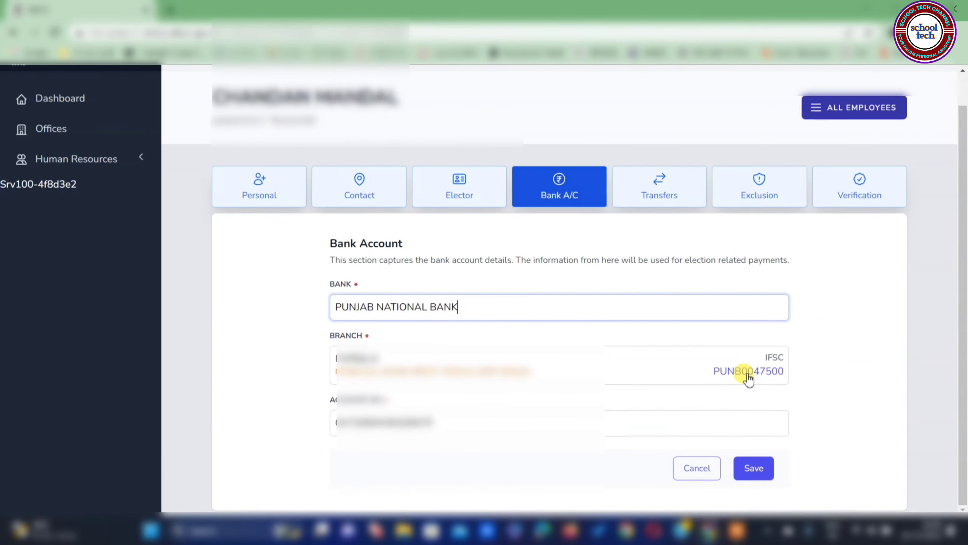
left_click(754, 468)
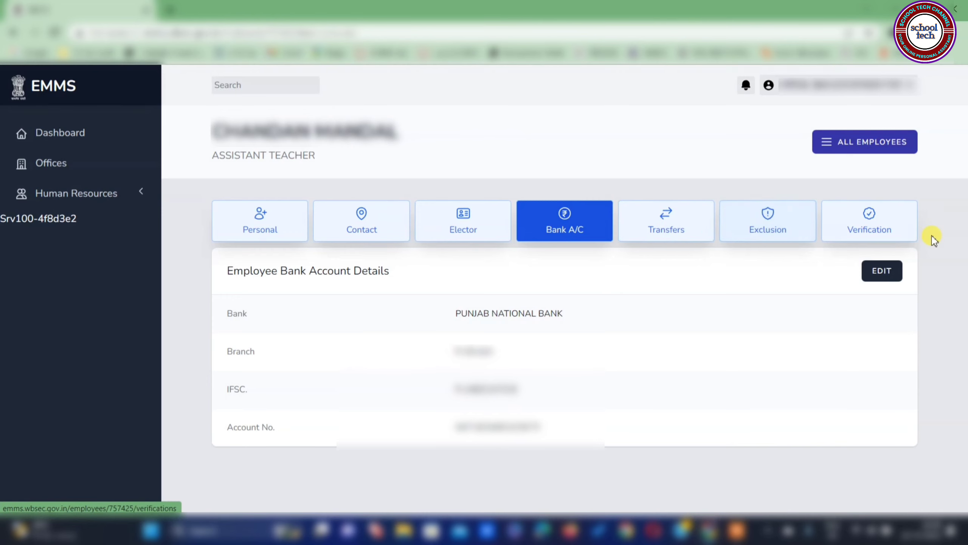
Mark the assistant teacher as verified and confirm the verification.
left_click(861, 232)
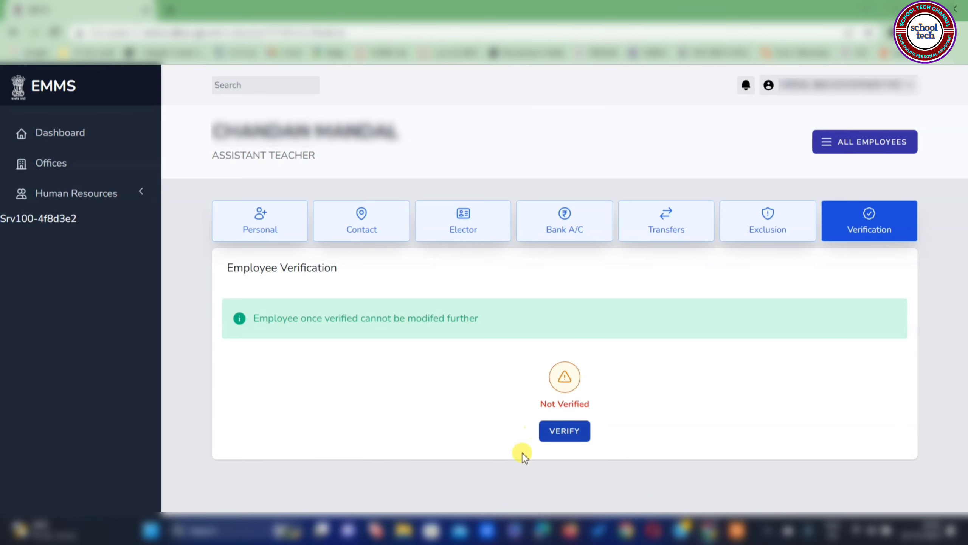
left_click(577, 434)
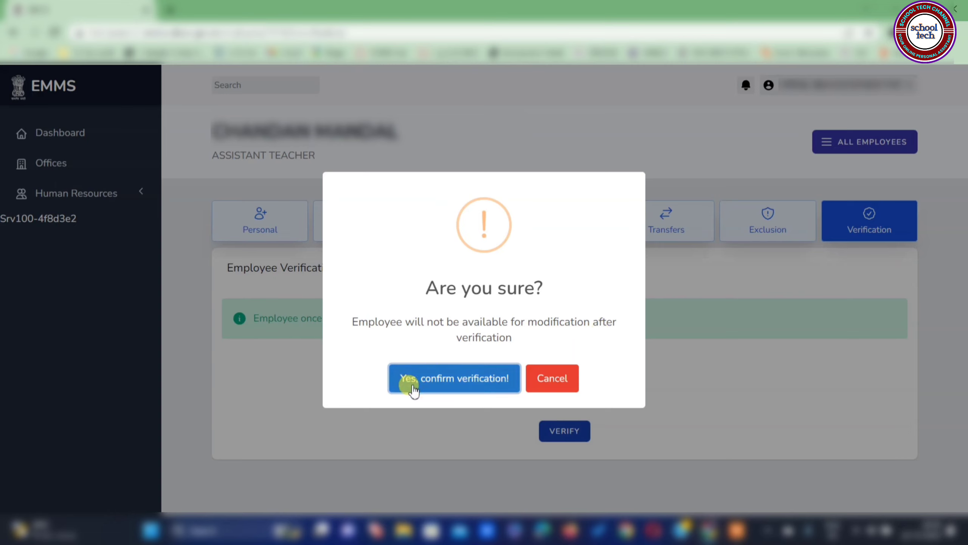
left_click(473, 387)
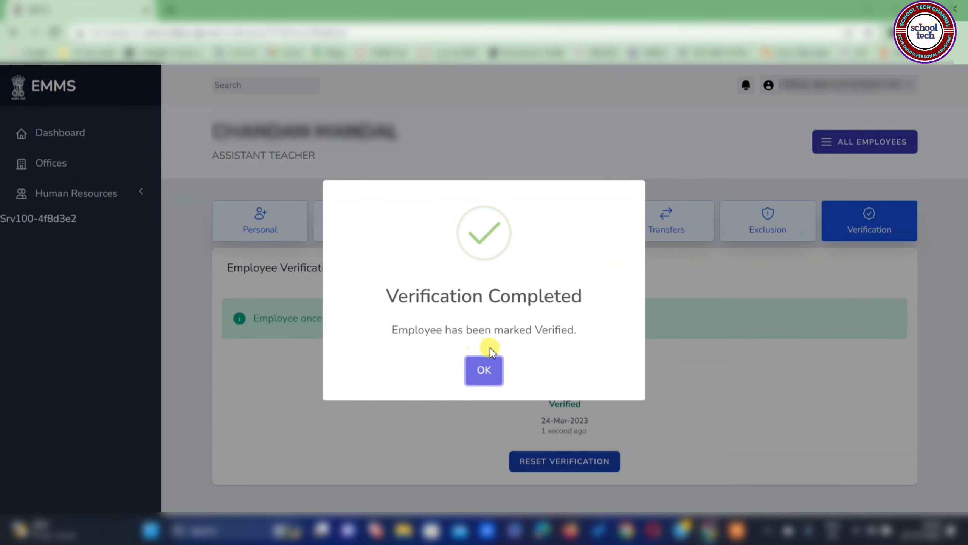
left_click(485, 373)
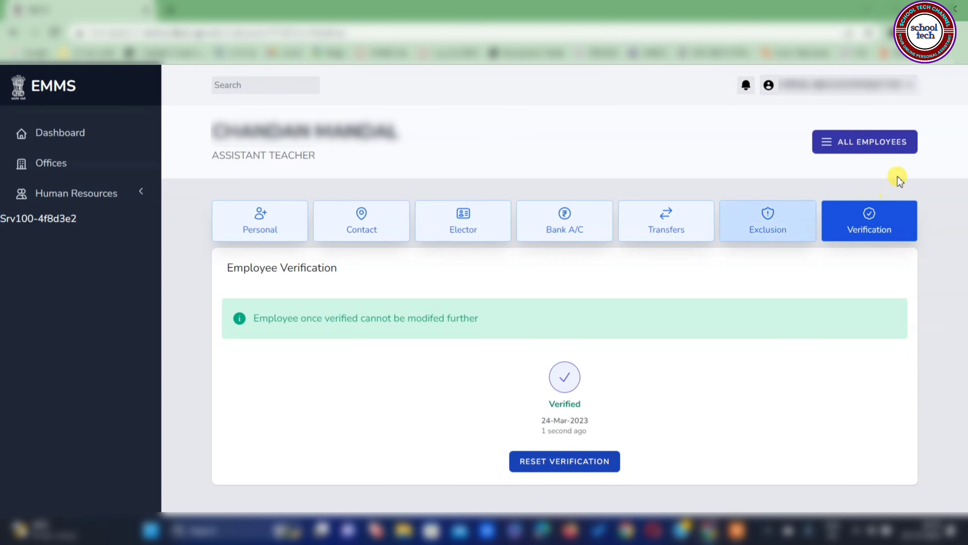
Return to the list of all employees and check the verification status of the teacher's entry.
left_click(864, 146)
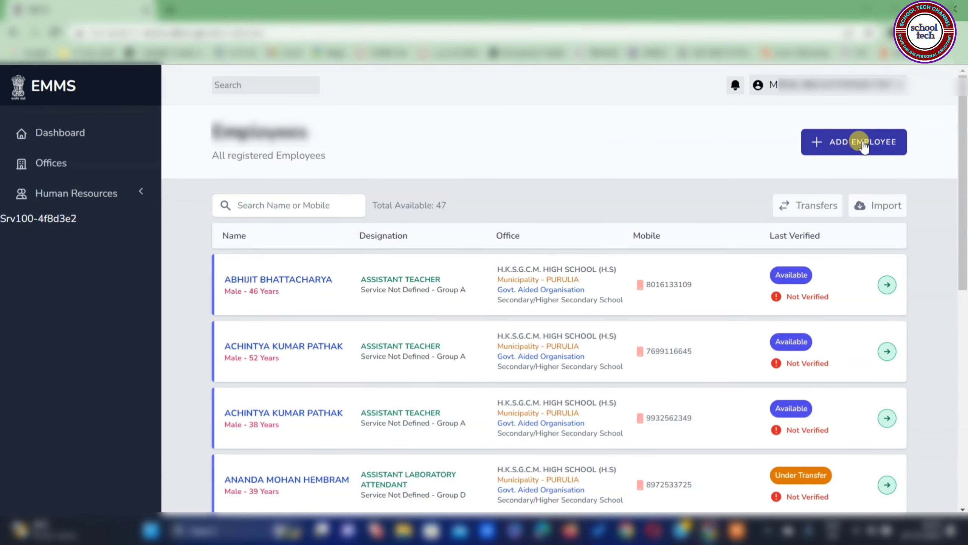
scroll(352, 430, "down", 10)
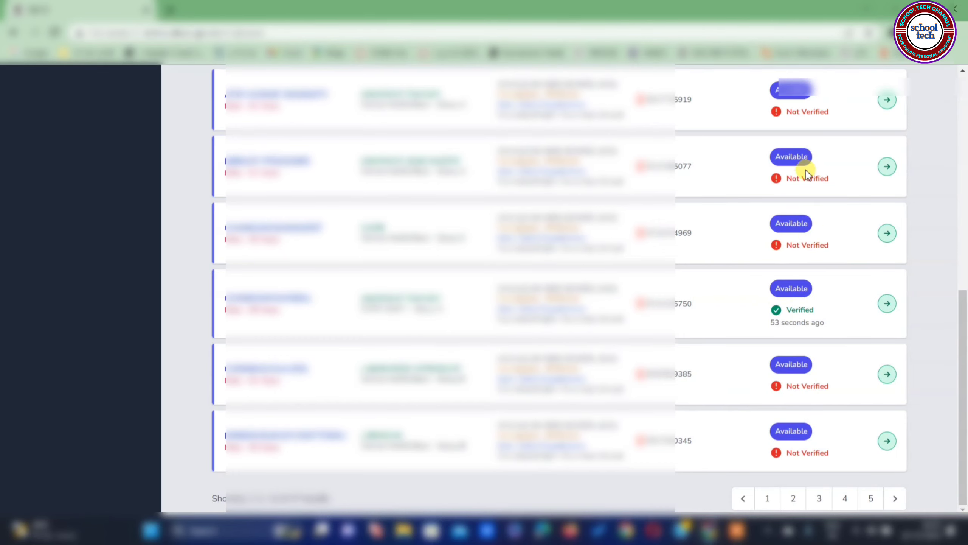
scroll(788, 354, "up", 5)
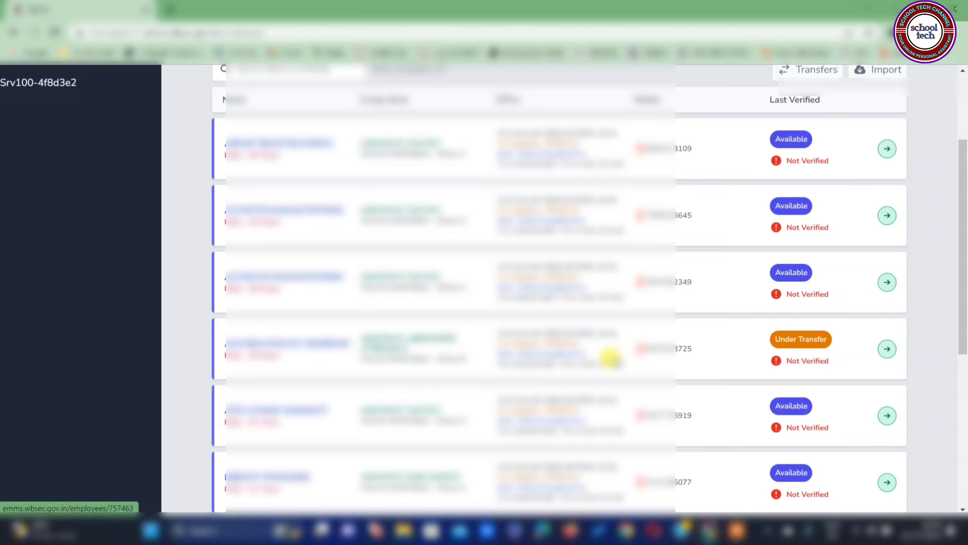
scroll(667, 189, "up", 3)
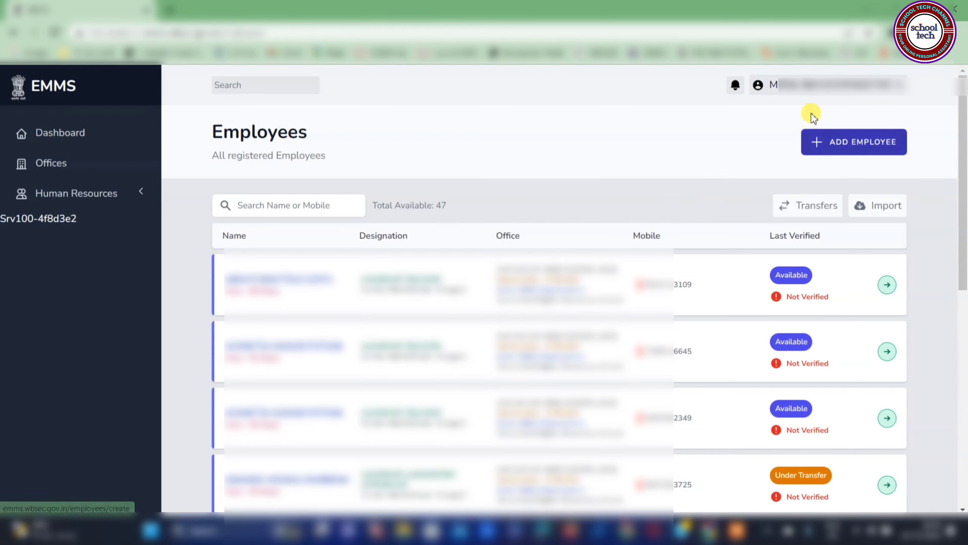
Open the form for adding a new employee and review its required personal and service fields.
left_click(849, 152)
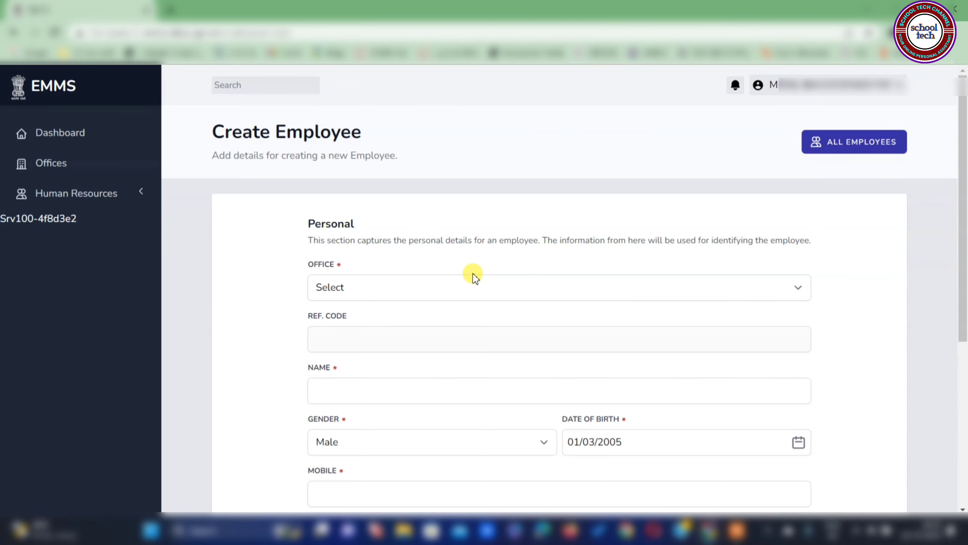
scroll(473, 275, "down", 5)
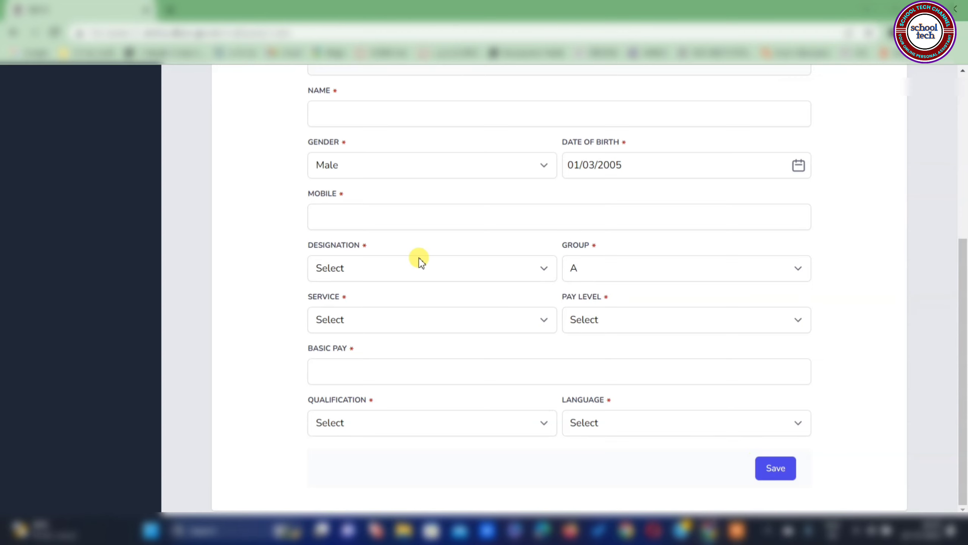
scroll(404, 253, "up", 5)
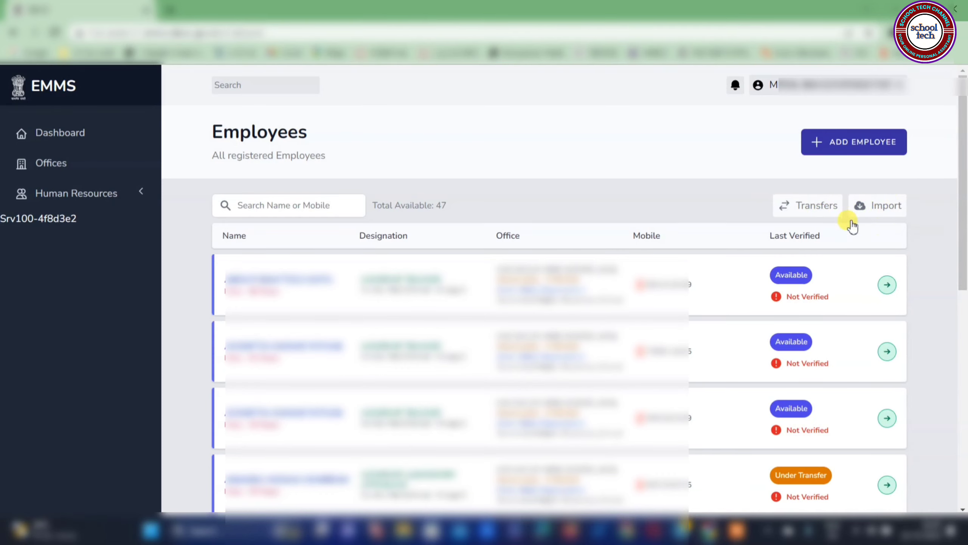
Start importing an under-transfer employee and search for the incoming teacher by mobile number.
left_click(886, 213)
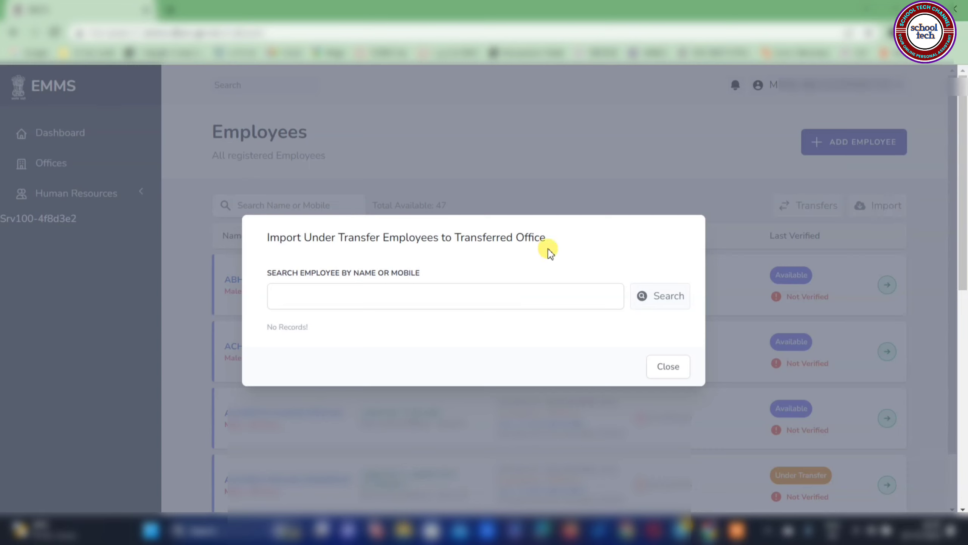
left_click(423, 287)
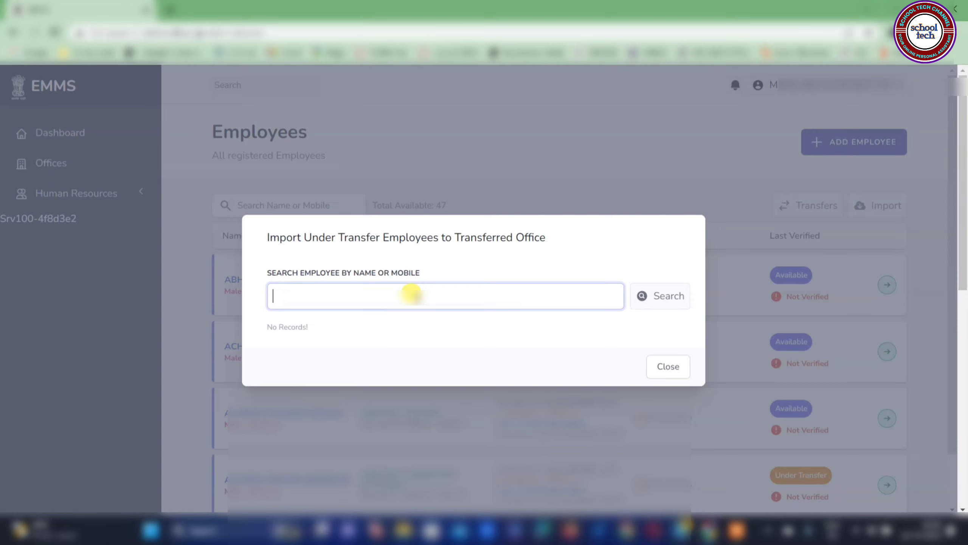
key("ctrl+v")
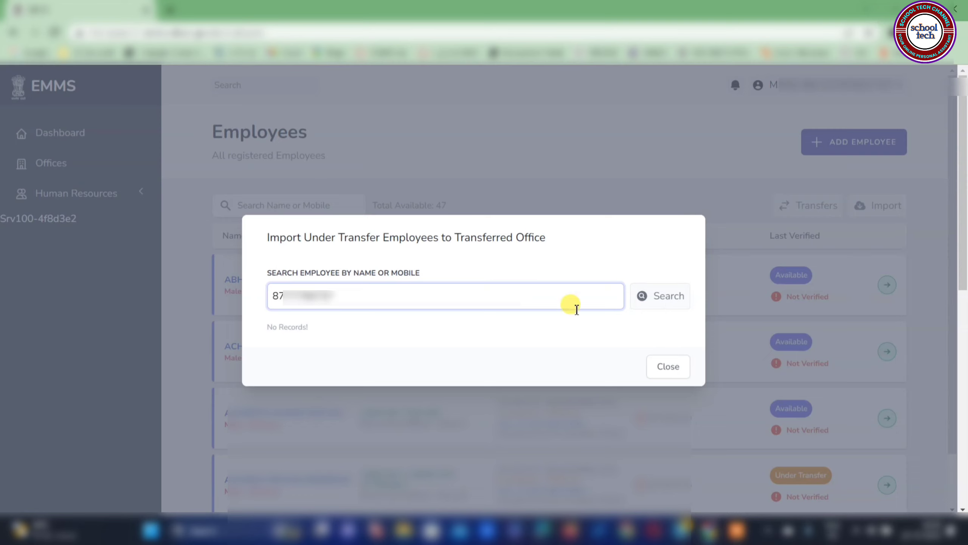
left_click(655, 305)
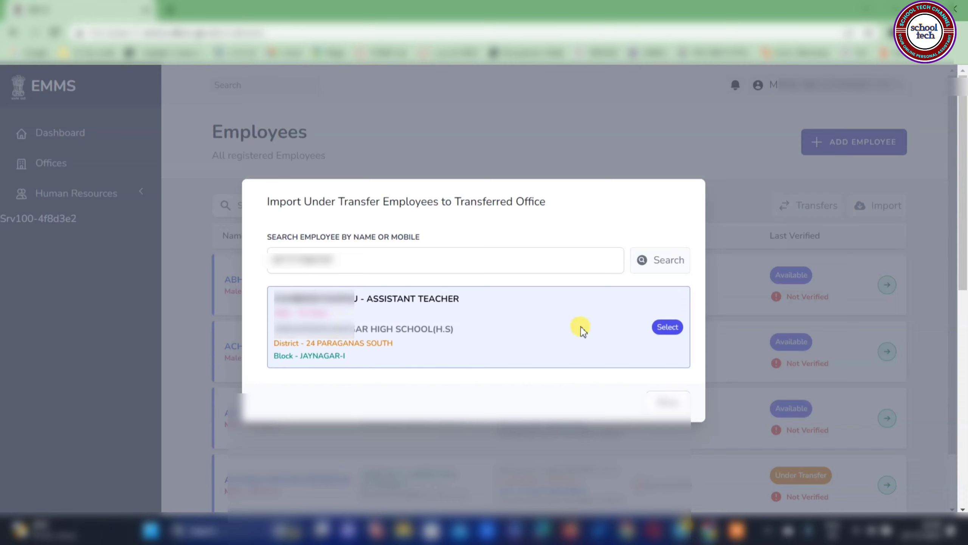
Select the assistant teacher found and the school as destination office, then import the employee and confirm the import.
left_click(668, 327)
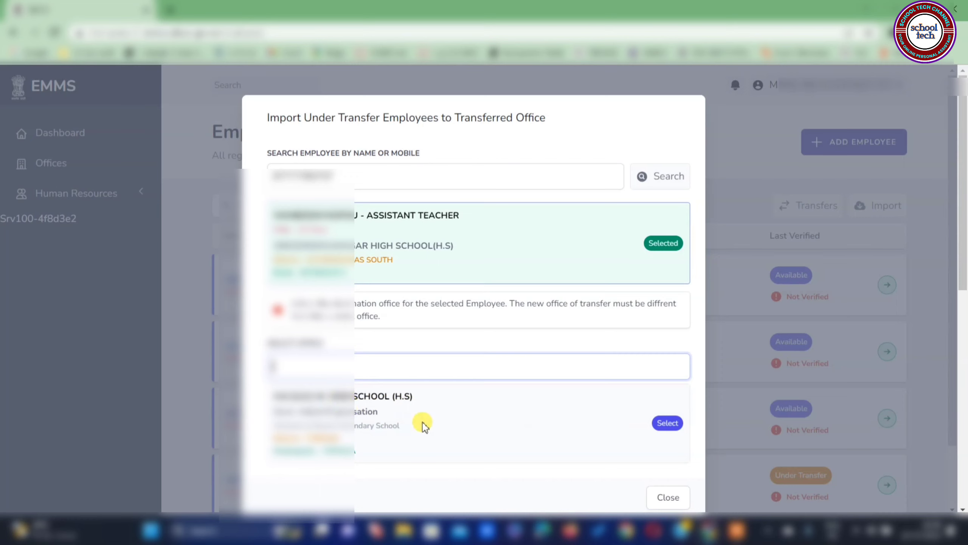
left_click(677, 423)
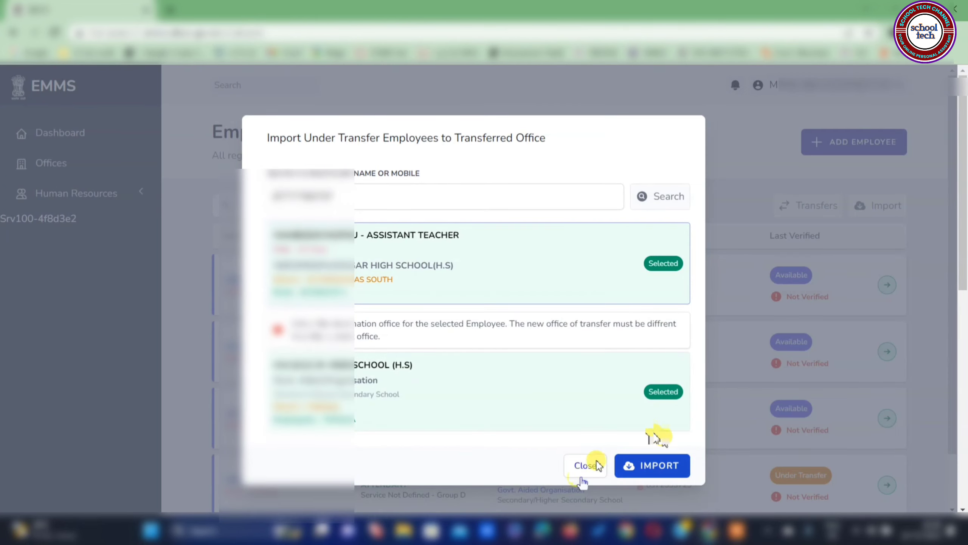
left_click(665, 472)
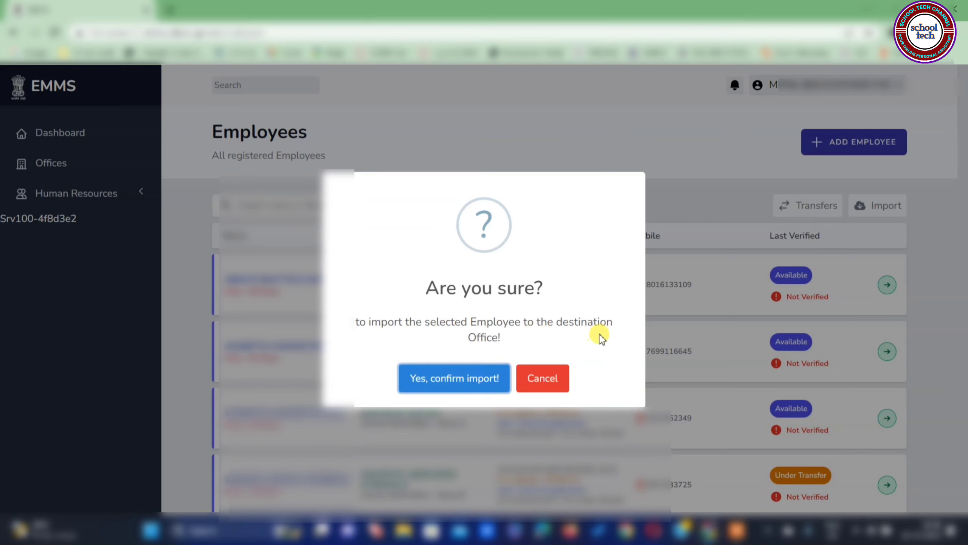
left_click(471, 379)
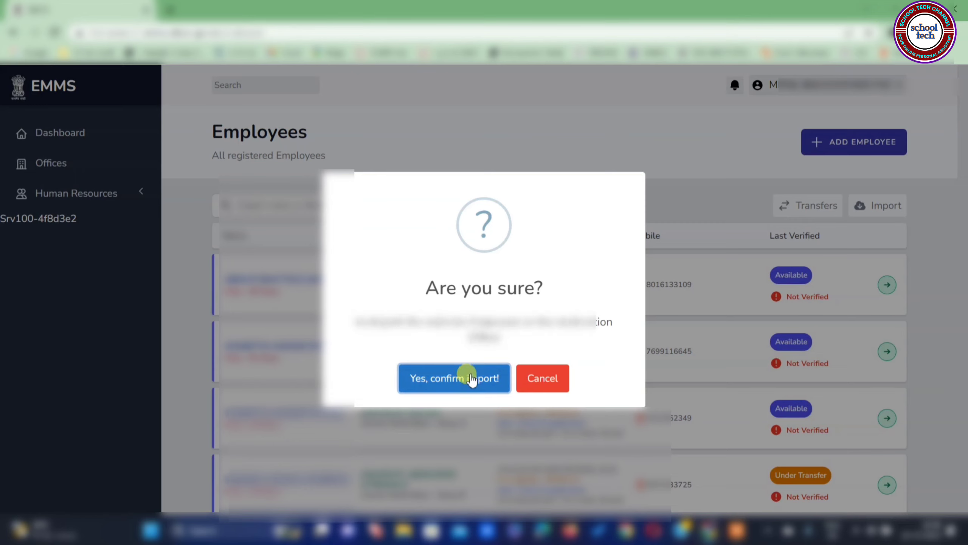